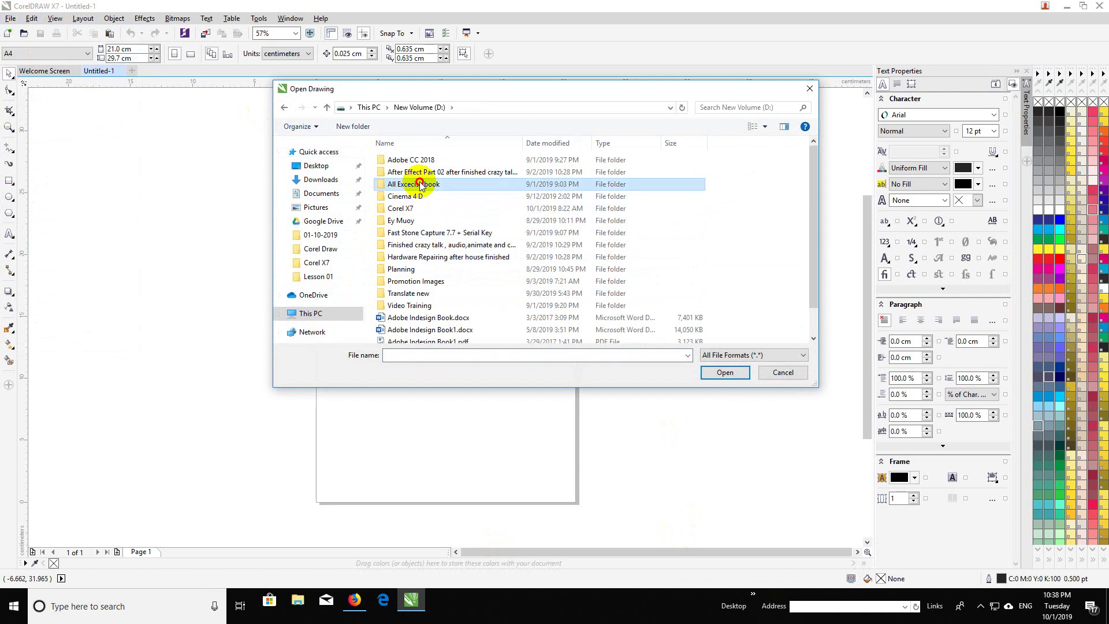
# Step: Browse to All Excecise book > Sample CorelDRAW > CITO > HOME WORK > 3 on drive D for opening a file
pyautogui.click(432, 256)
pyautogui.doubleClick(432, 257)
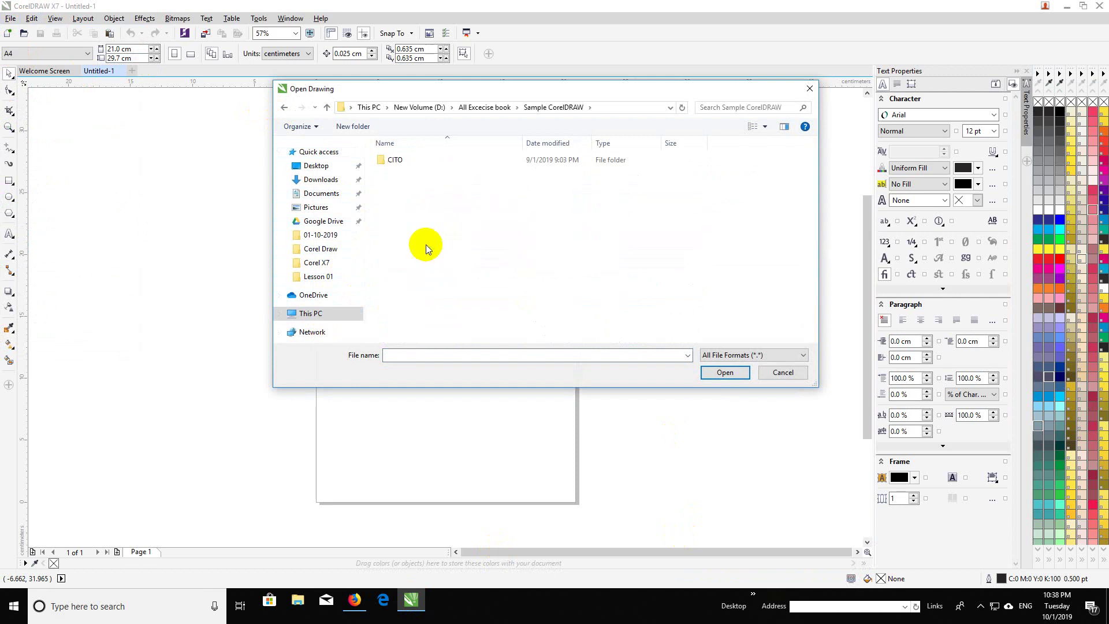
pyautogui.doubleClick(391, 161)
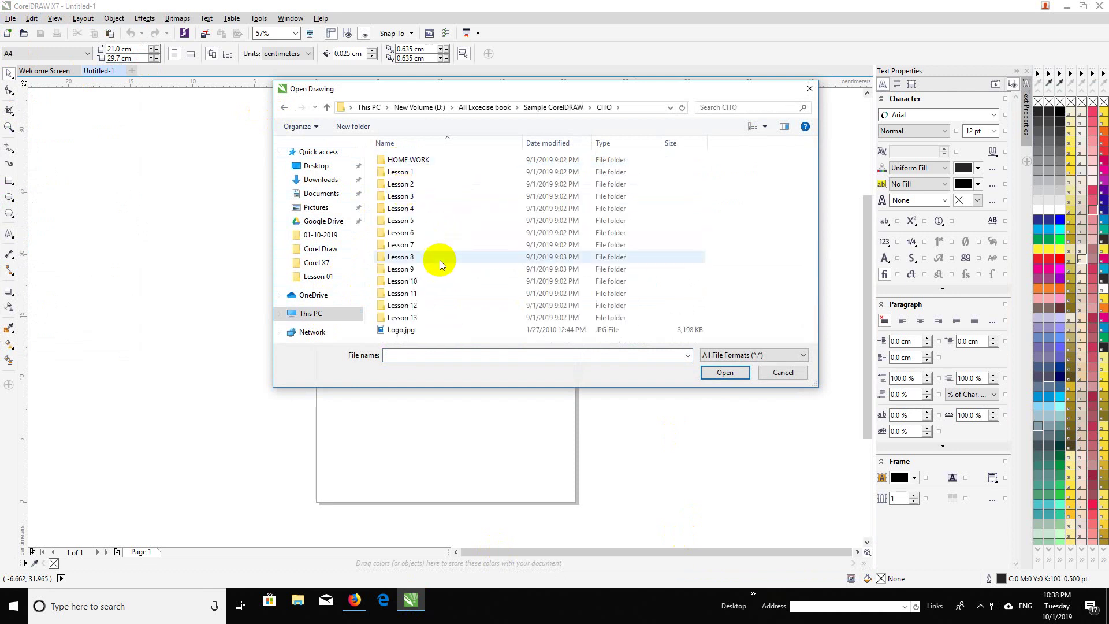
pyautogui.doubleClick(418, 159)
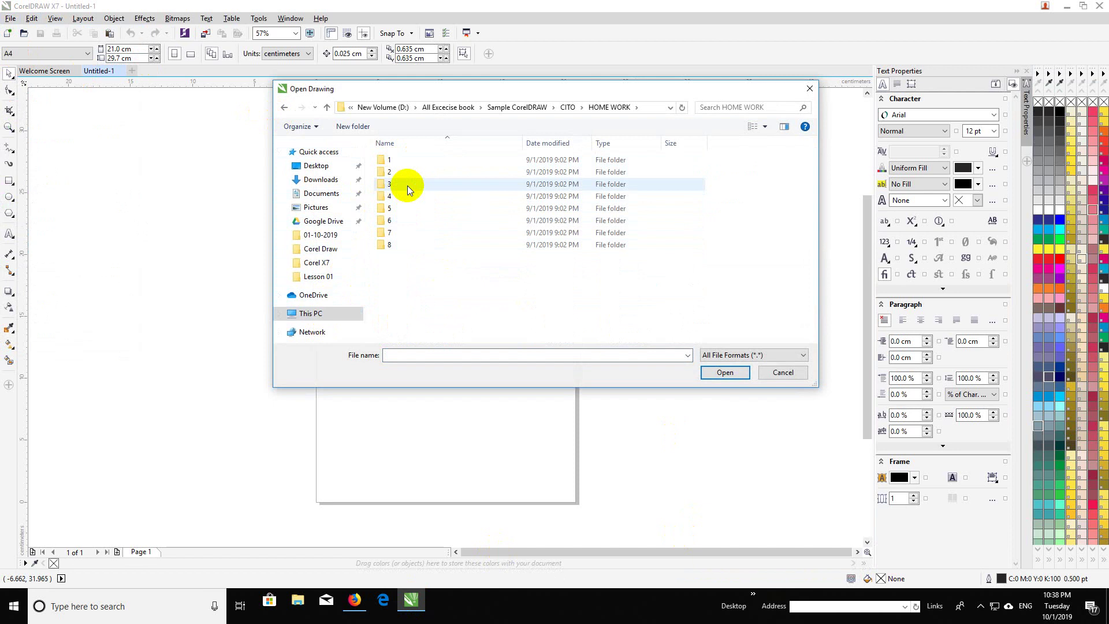
pyautogui.doubleClick(407, 185)
# Step: Place the home 3.jpg logo image in the current drawing and move it to the upper part of the page
pyautogui.click(462, 194)
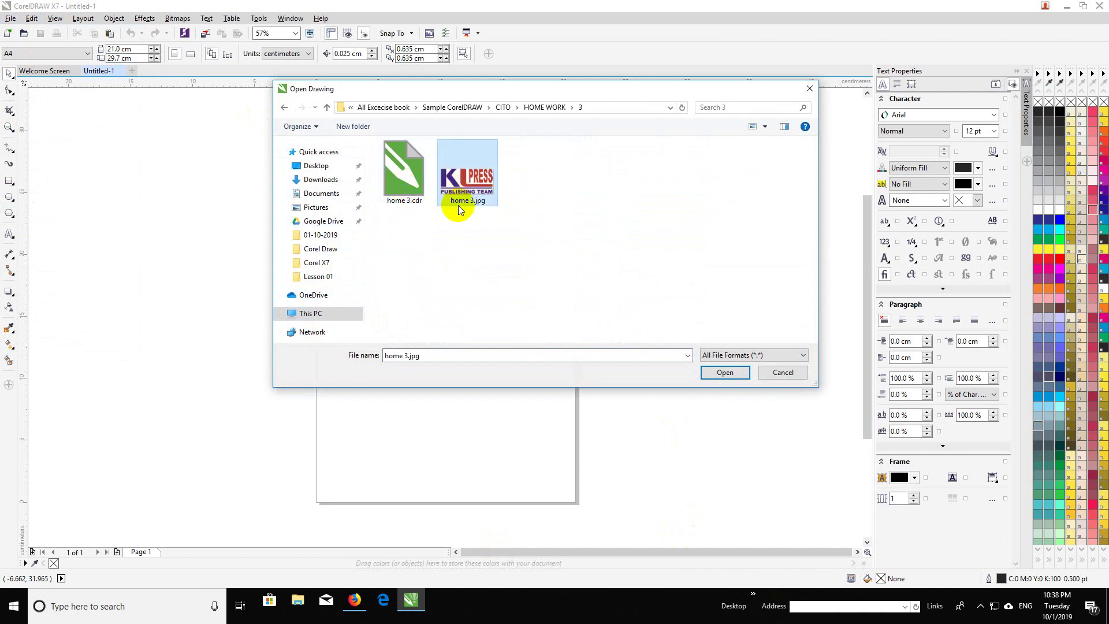
pyautogui.click(729, 374)
pyautogui.click(670, 317)
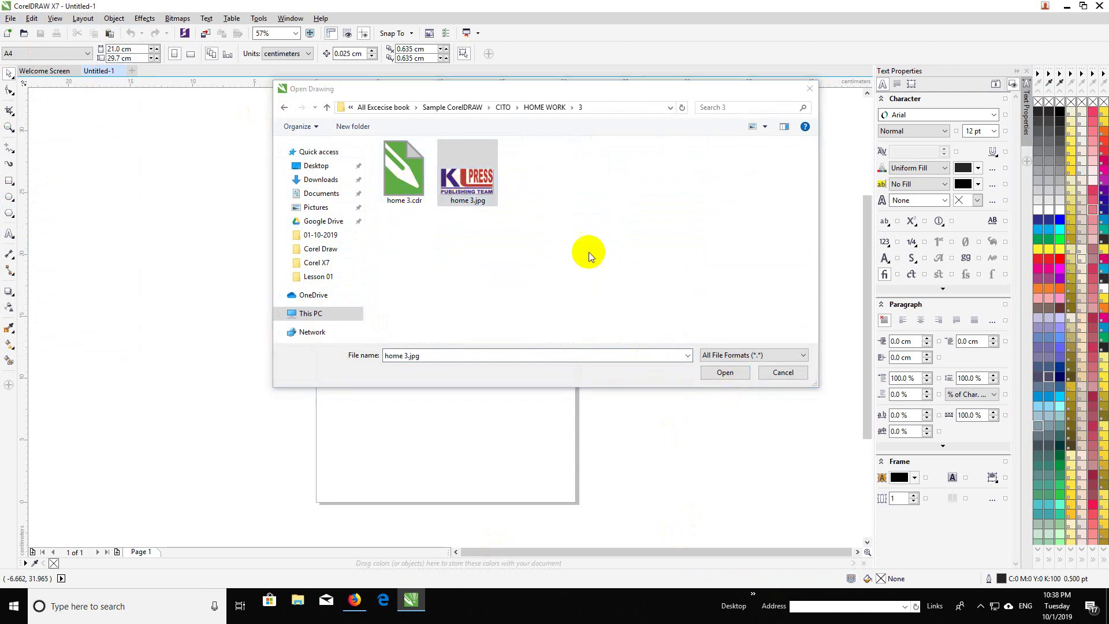
pyautogui.click(409, 431)
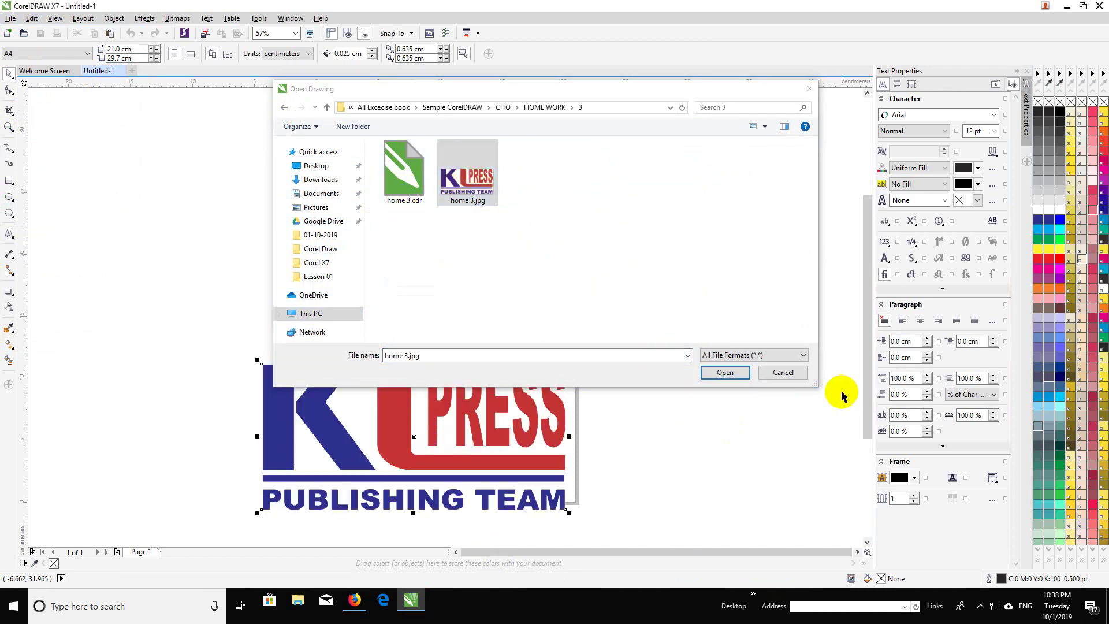
pyautogui.click(783, 372)
pyautogui.moveTo(497, 421); pyautogui.dragTo(397, 210)
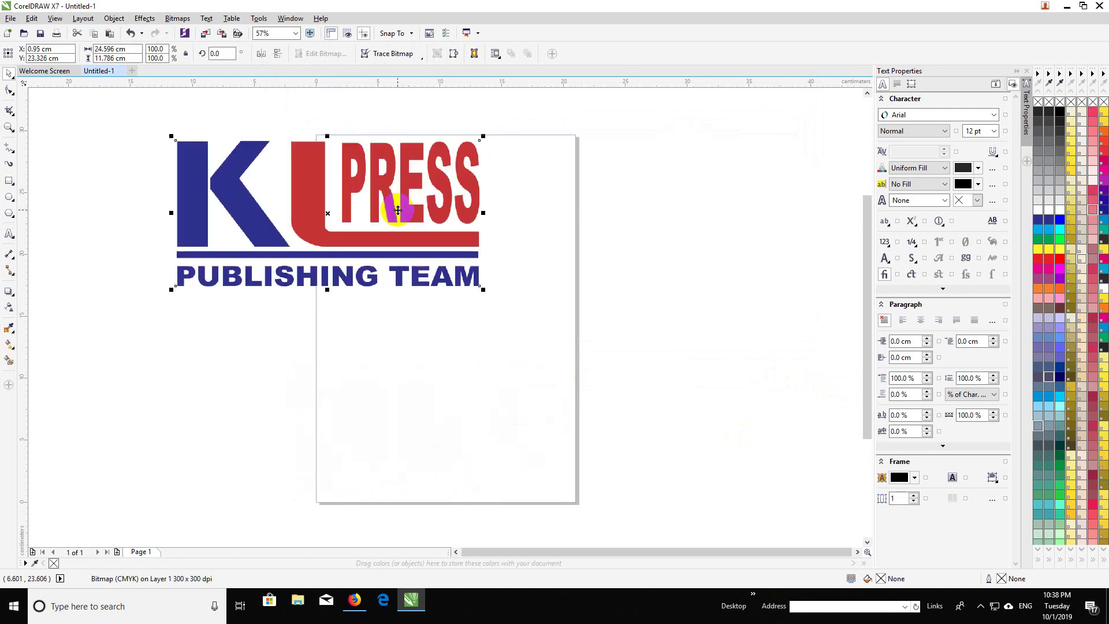
pyautogui.click(425, 331)
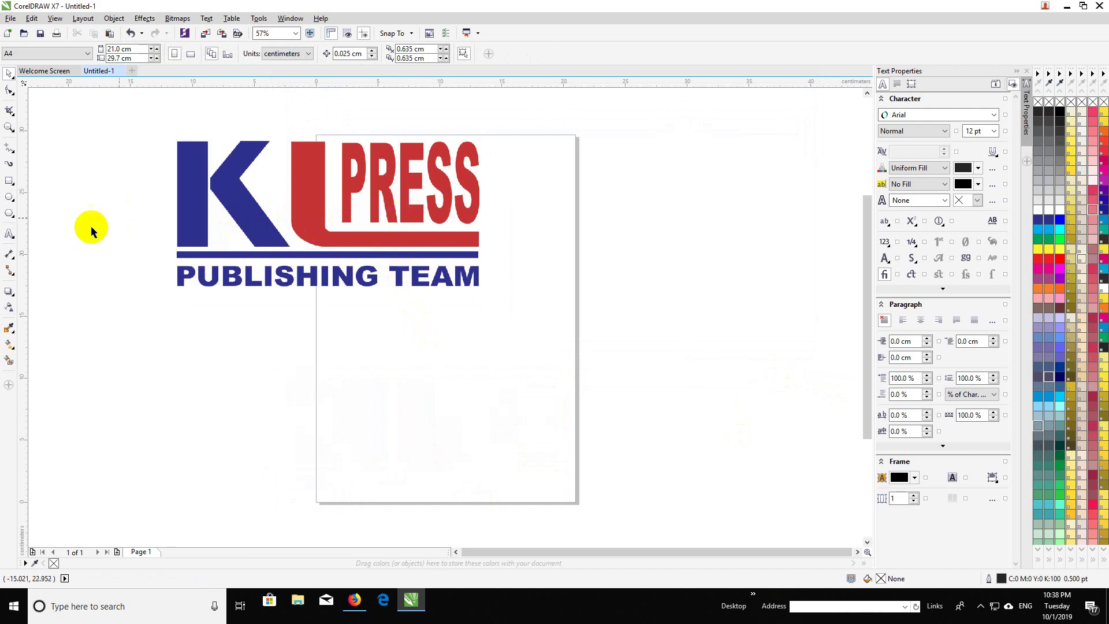
# Step: Add the artistic text "KLPRESS" in the empty area below the logo image
pyautogui.click(9, 233)
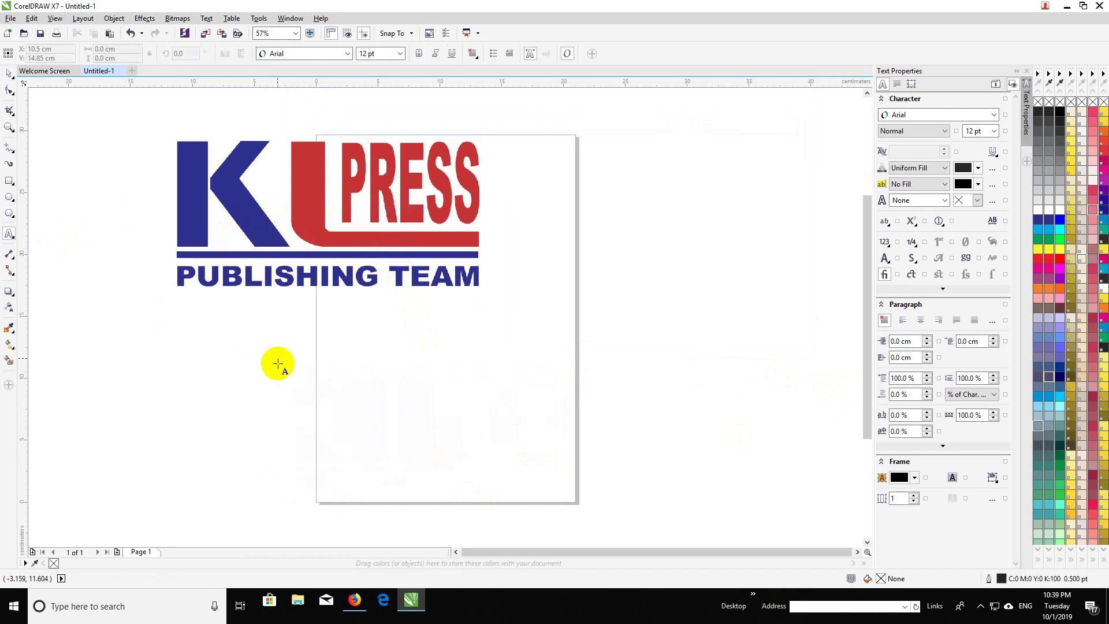
pyautogui.click(277, 363)
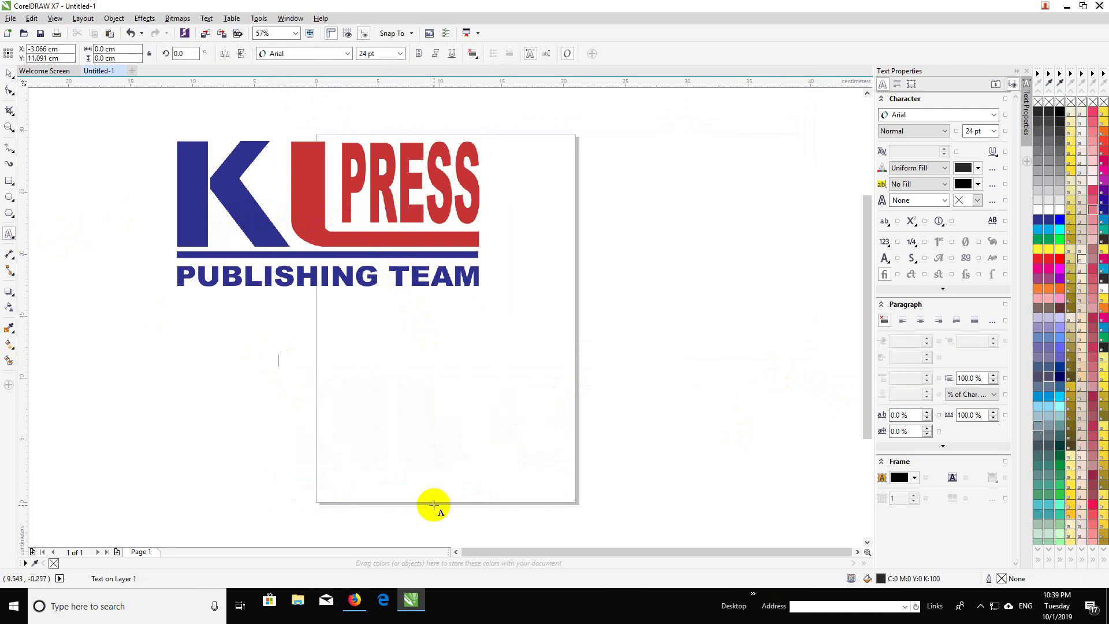
pyautogui.write('KLPRESS')
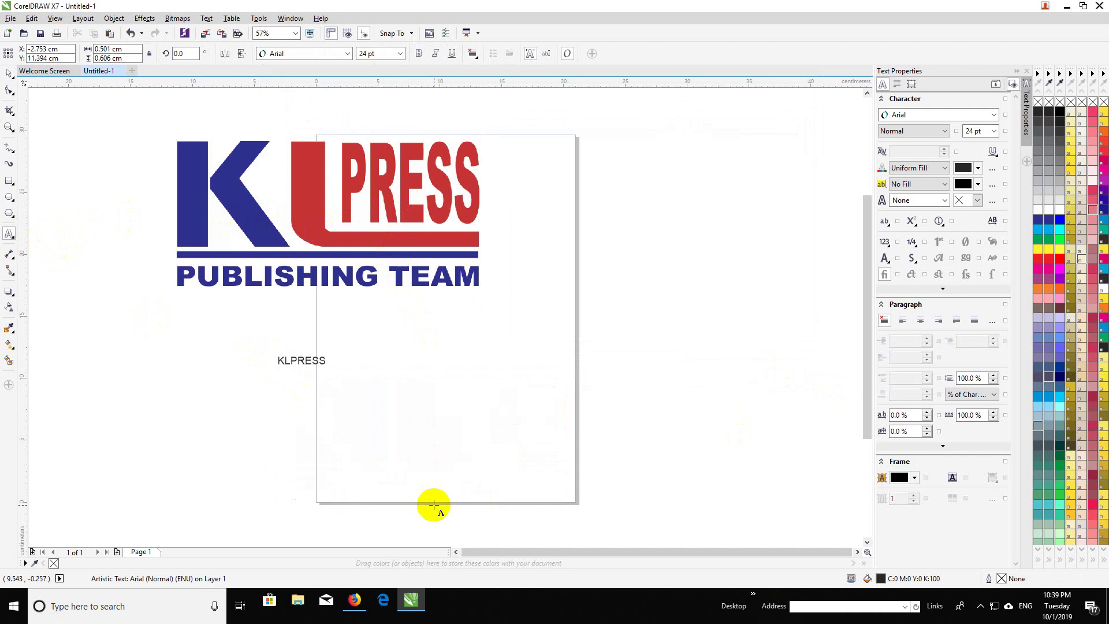
pyautogui.click(12, 78)
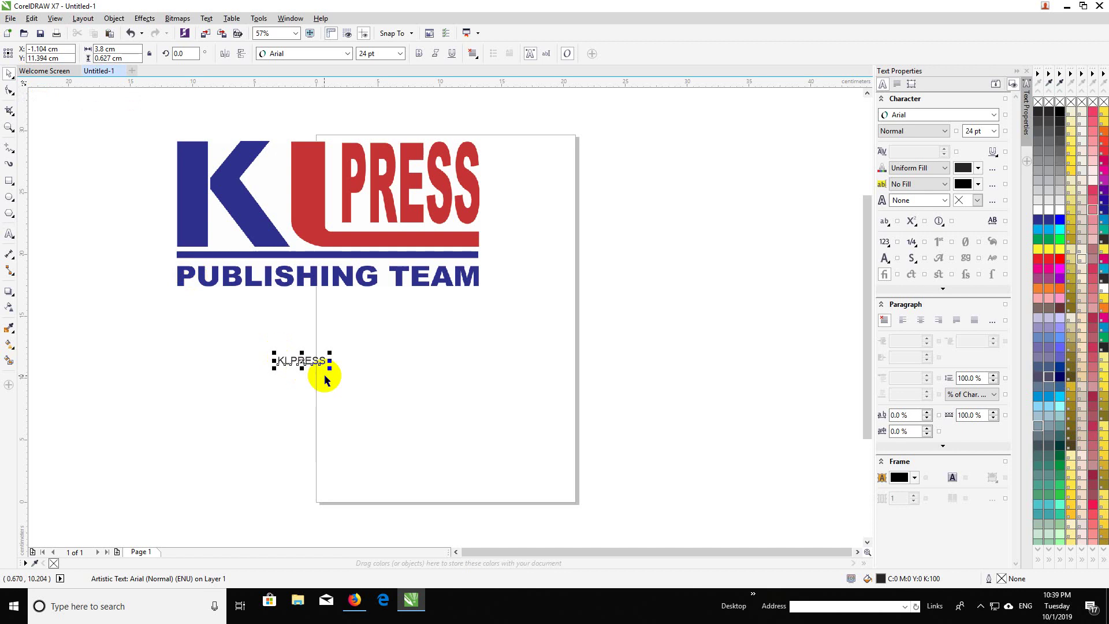
# Step: Make the KLPRESS text bold, enlarge it to about 35.5 cm wide, and position it beneath the logo image
pyautogui.moveTo(329, 369); pyautogui.dragTo(601, 461)
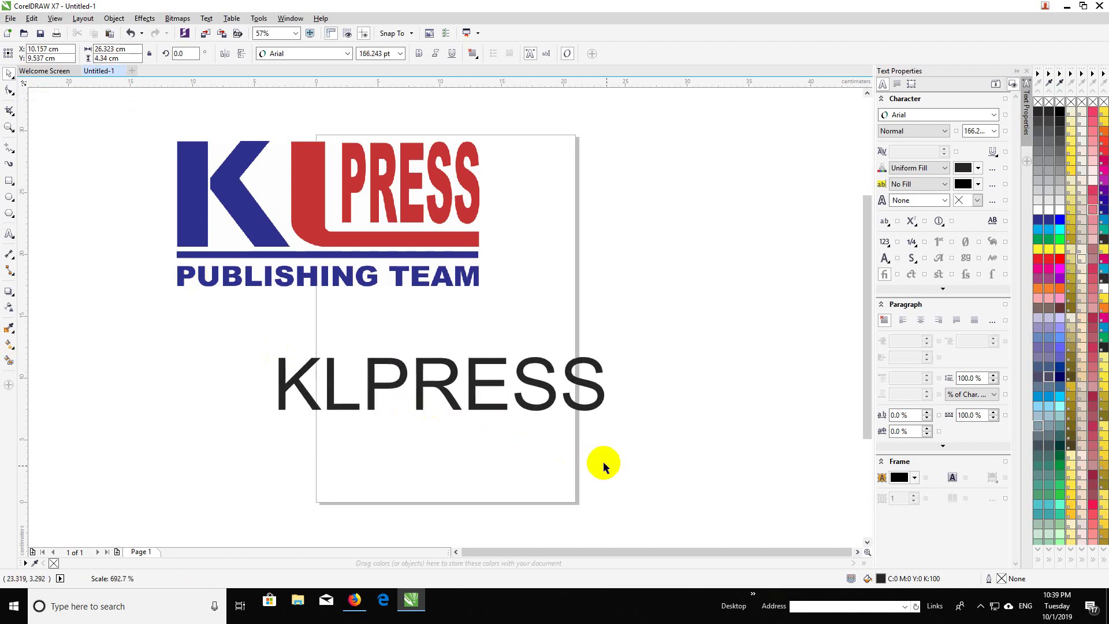
pyautogui.moveTo(482, 386); pyautogui.dragTo(379, 363)
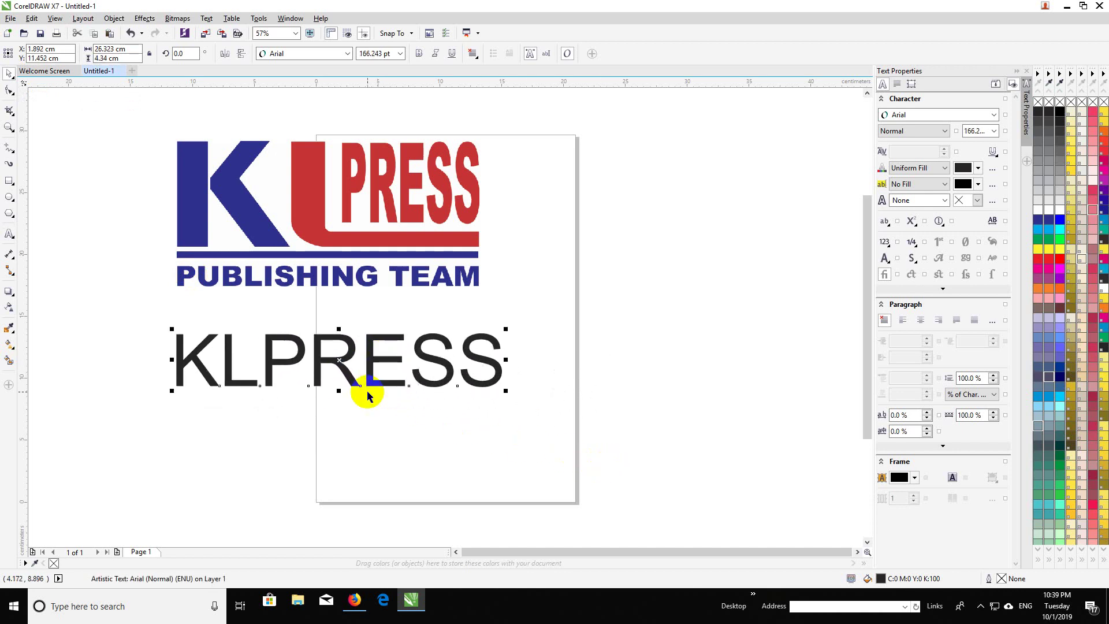
pyautogui.click(420, 53)
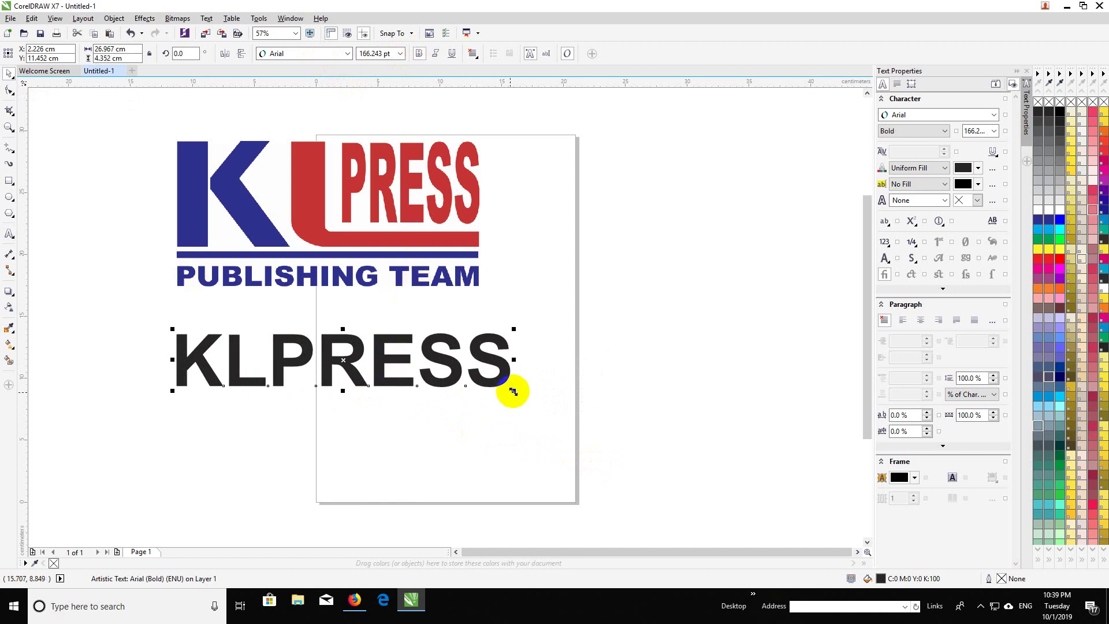
pyautogui.moveTo(515, 391); pyautogui.dragTo(618, 444)
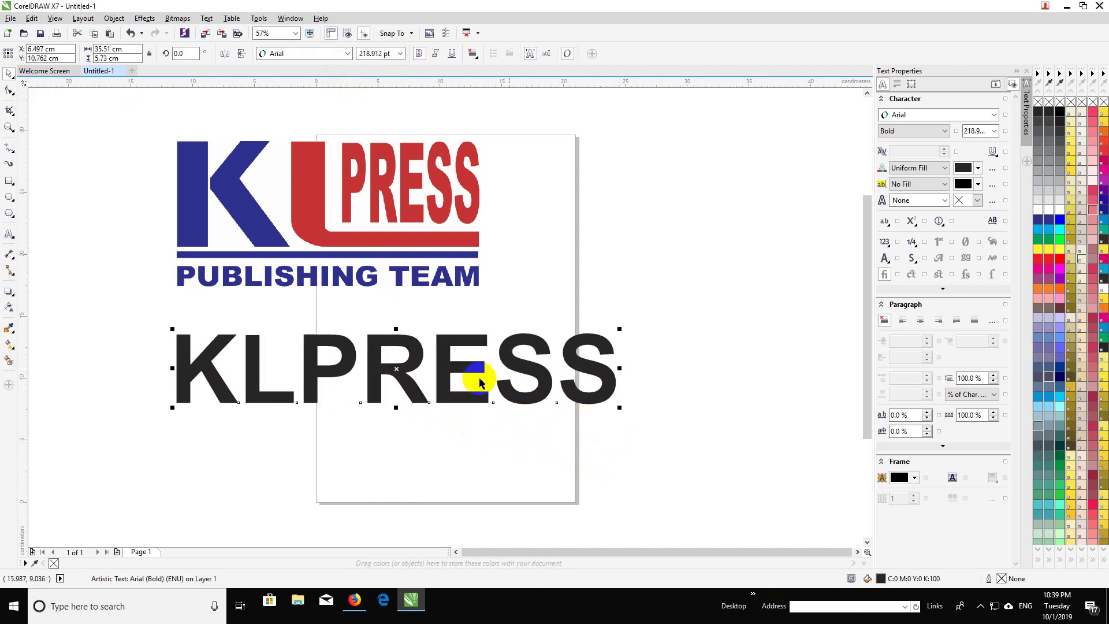
pyautogui.moveTo(458, 368); pyautogui.dragTo(439, 368)
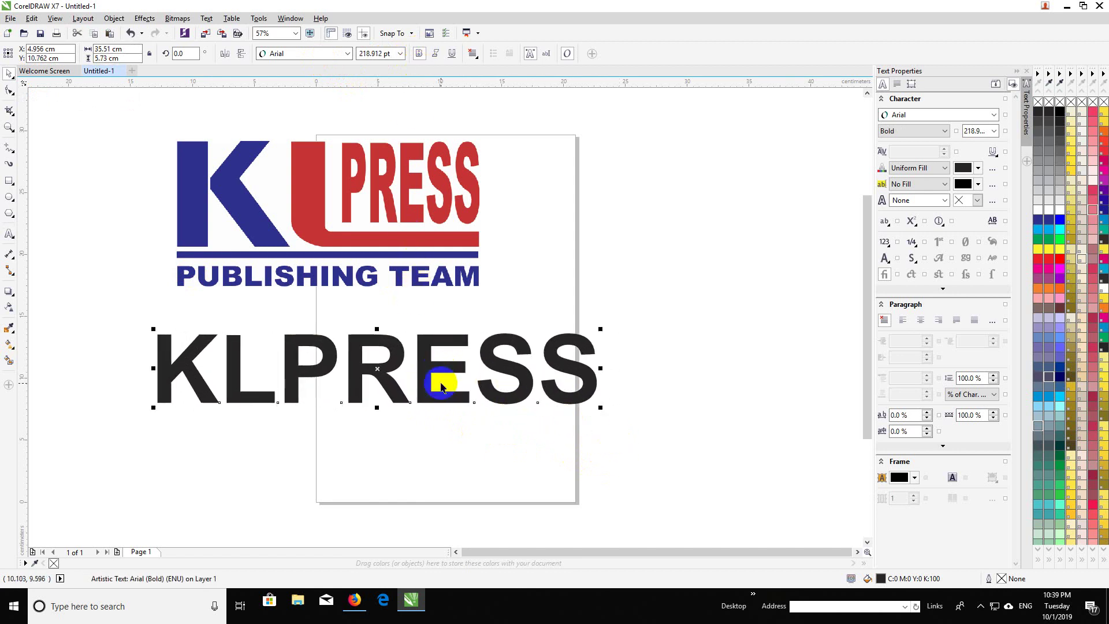
pyautogui.press('super+r')
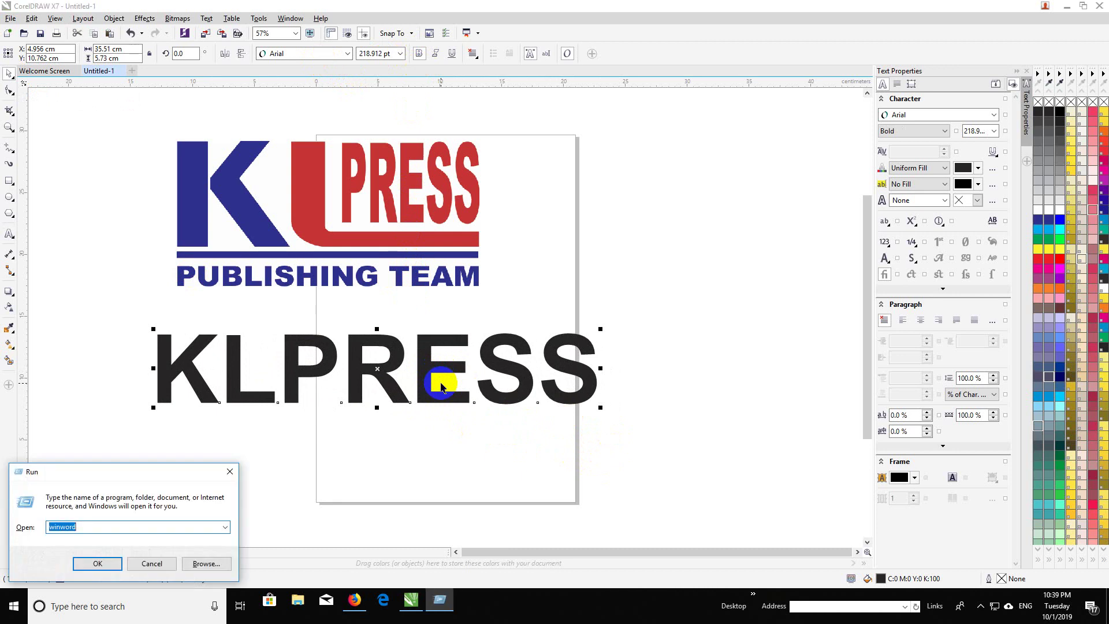
pyautogui.write('cTR')
pyautogui.press('BackSpace')
pyautogui.press('BackSpace')
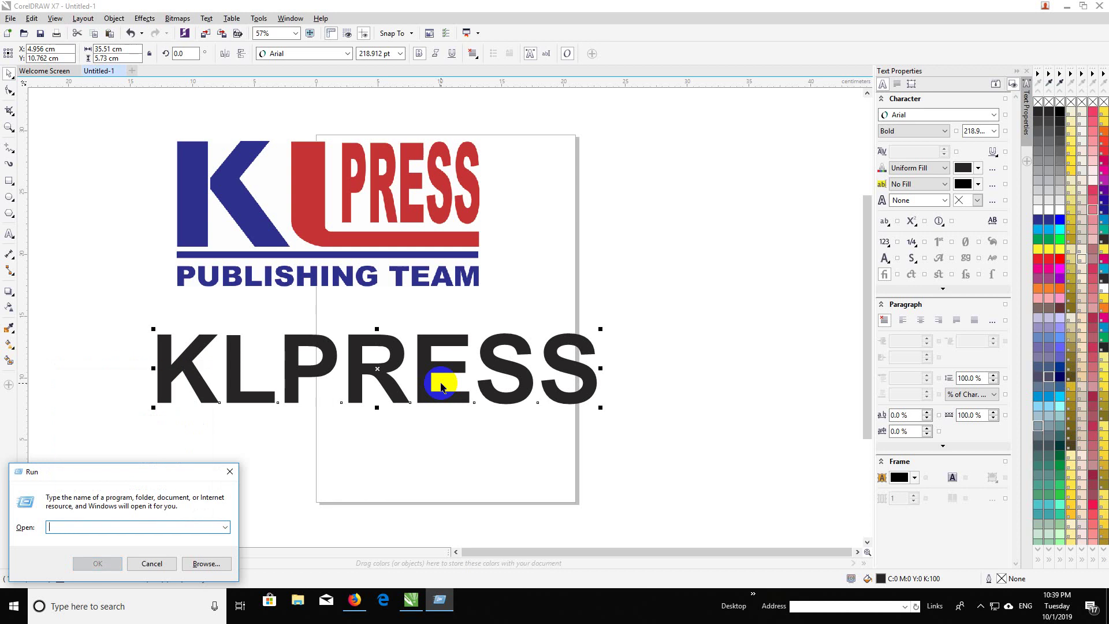
pyautogui.write('Ctr')
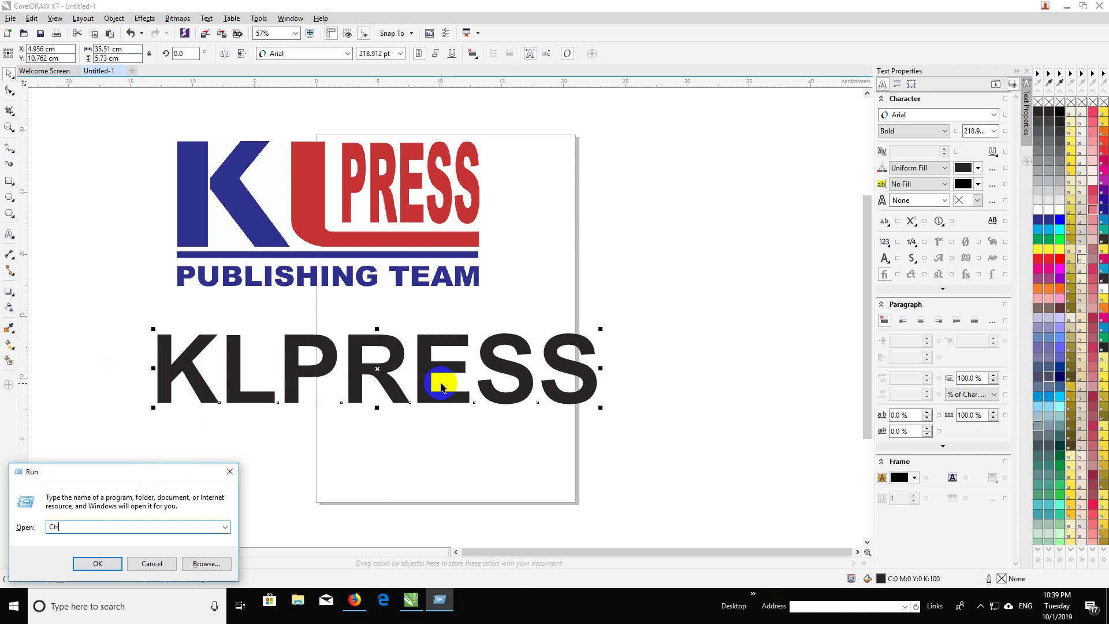
pyautogui.write('l+k')
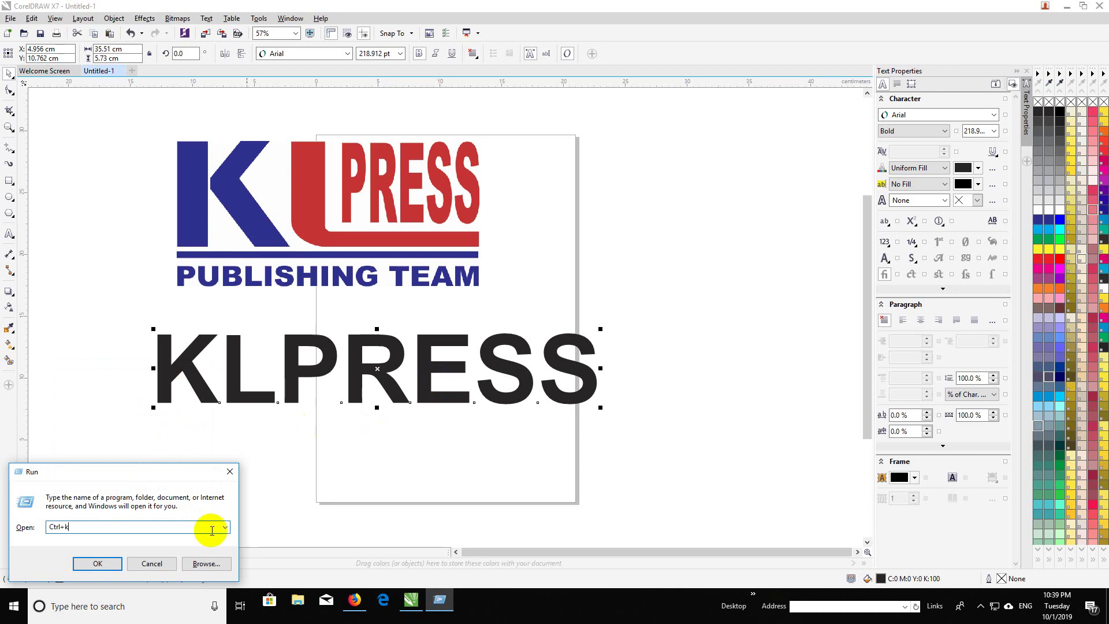
pyautogui.click(165, 562)
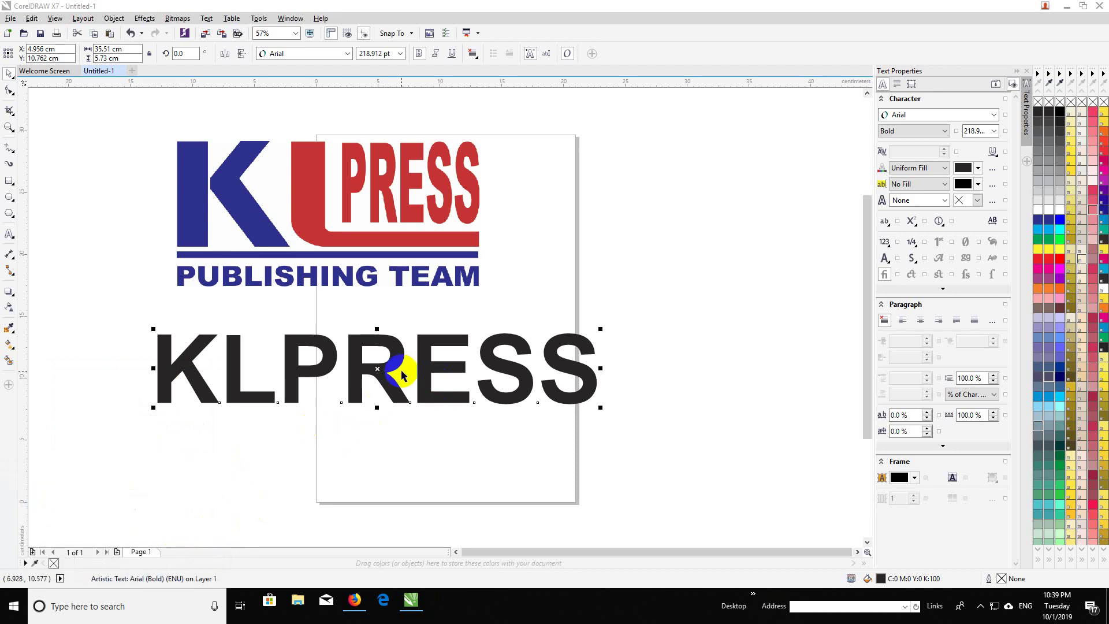
# Step: Break the KLPRESS artistic text apart into individual letters and check that they can be selected separately
pyautogui.click(289, 19)
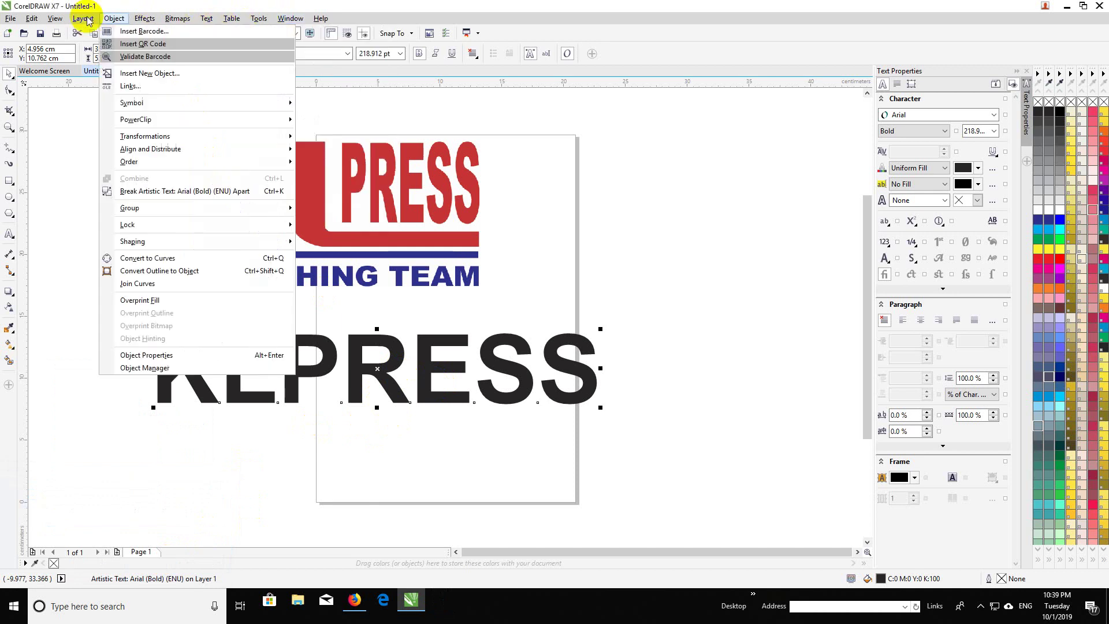
pyautogui.moveTo(64, 23)
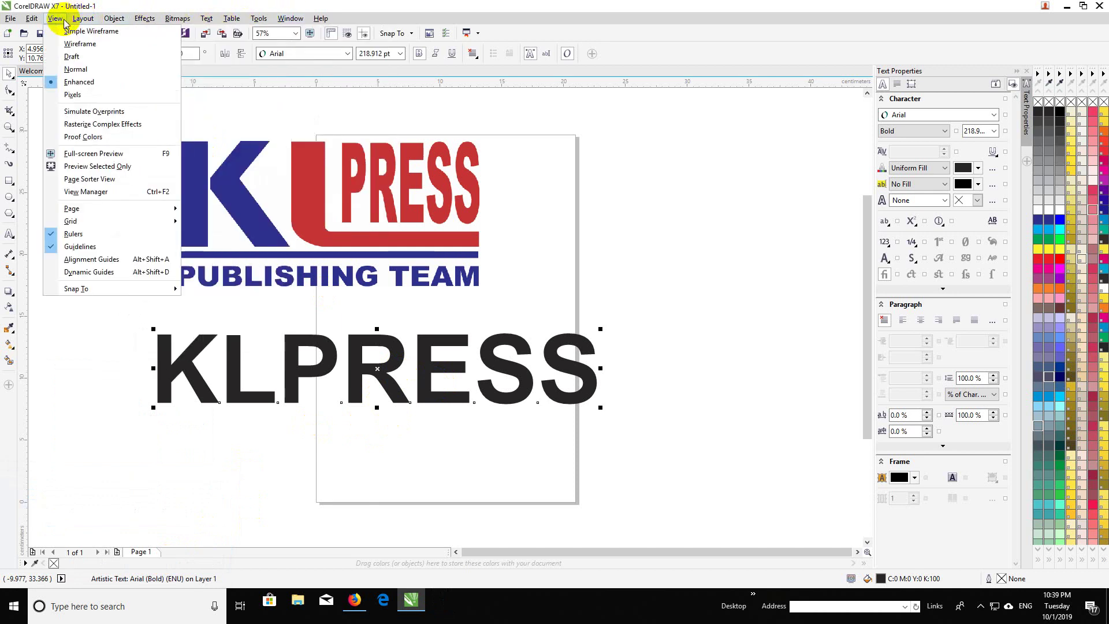
pyautogui.moveTo(141, 23)
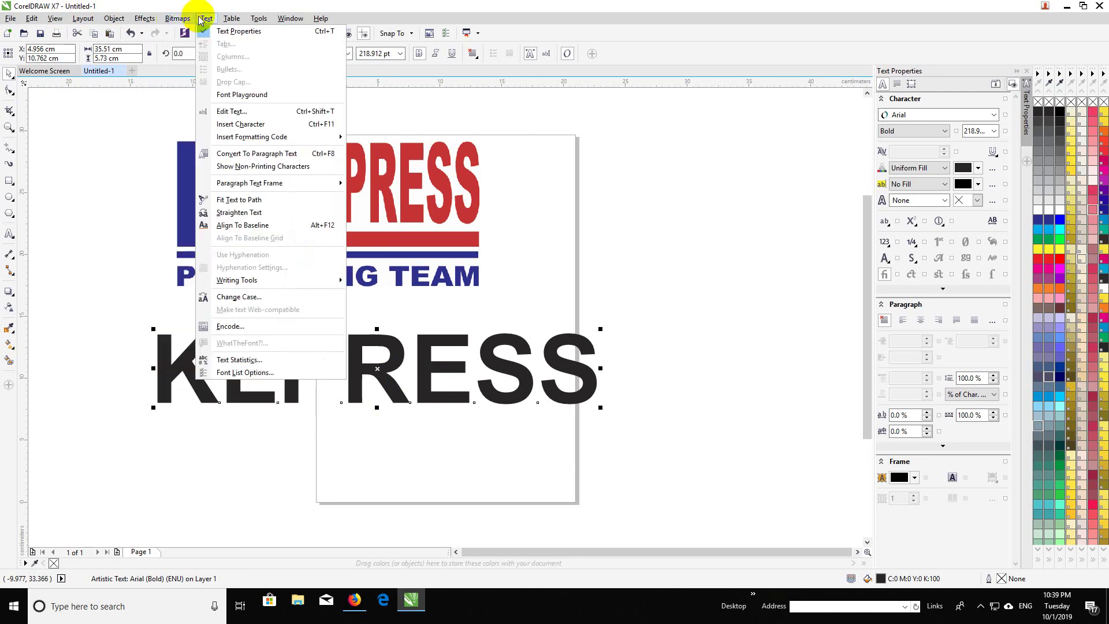
pyautogui.moveTo(291, 23)
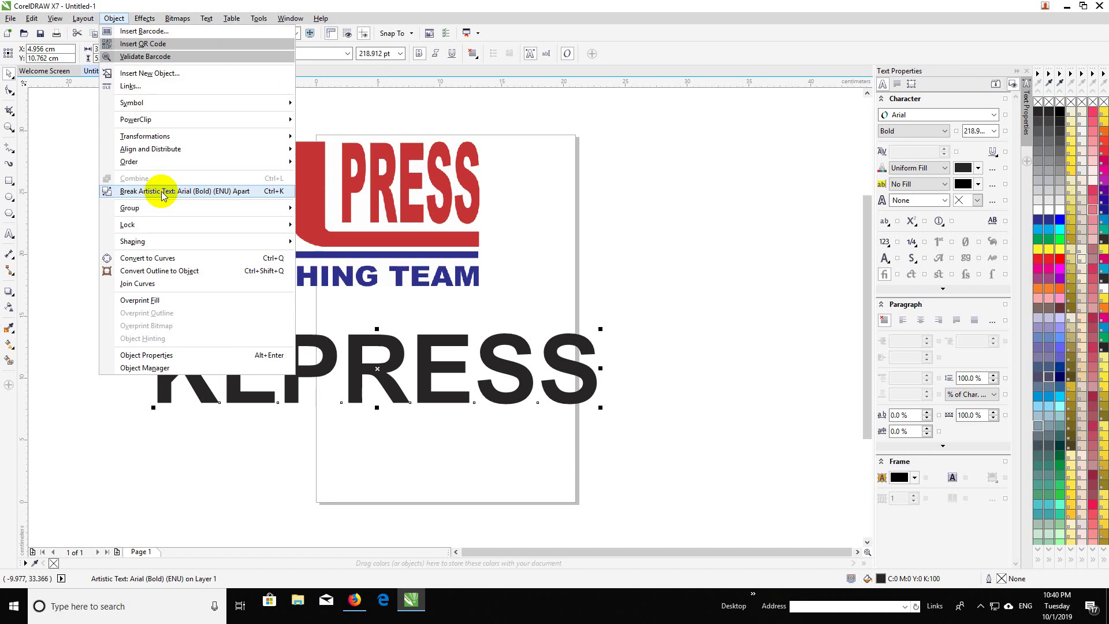
pyautogui.click(161, 192)
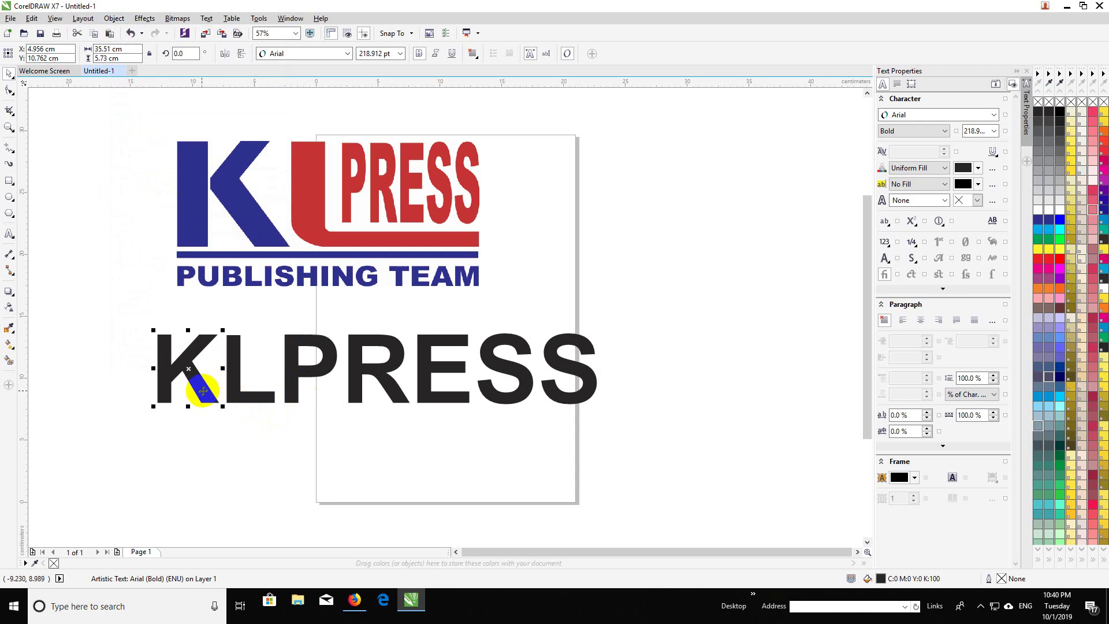
pyautogui.click(252, 395)
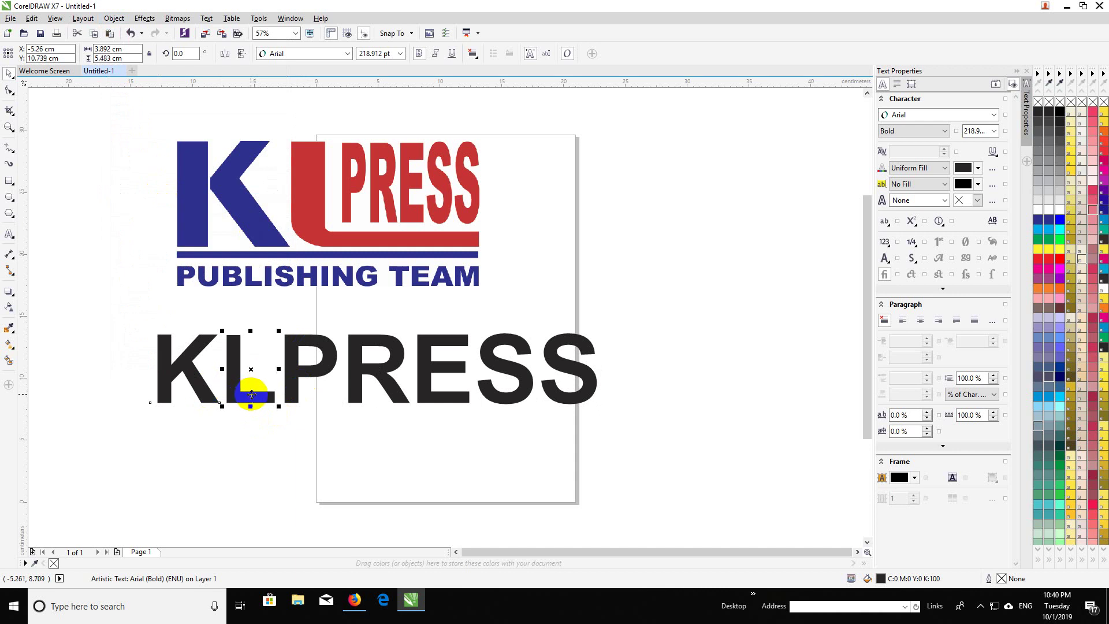
pyautogui.click(372, 382)
pyautogui.click(448, 385)
pyautogui.click(502, 386)
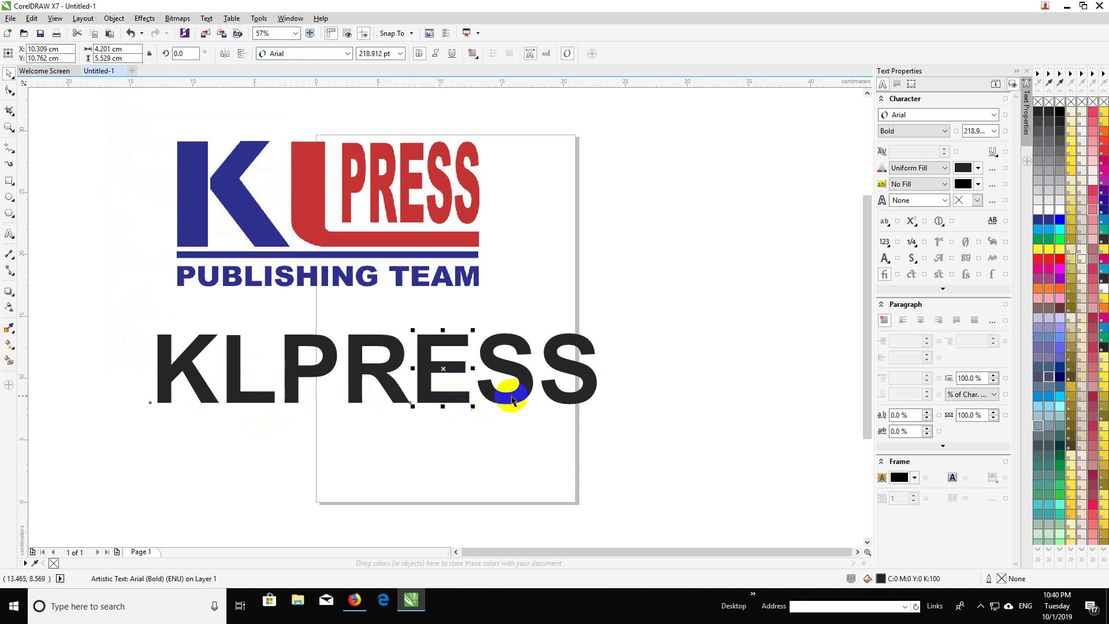
pyautogui.click(547, 395)
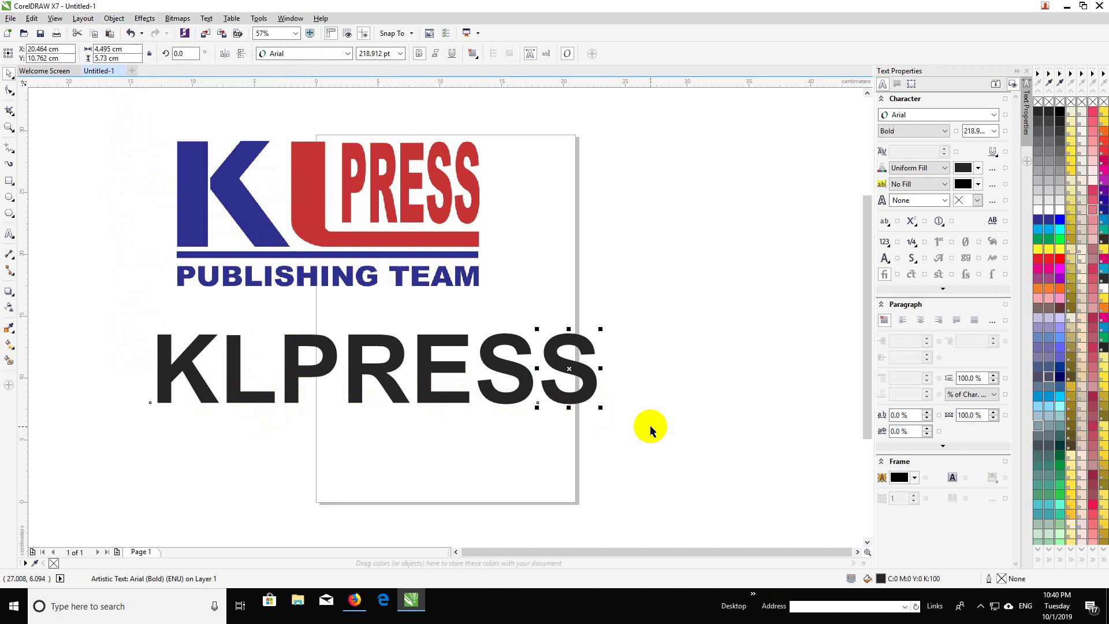
# Step: Fill the letters LPRESS with red and the letter K with blue (C100 M100 Y0 K0)
pyautogui.moveTo(683, 446); pyautogui.dragTo(220, 319)
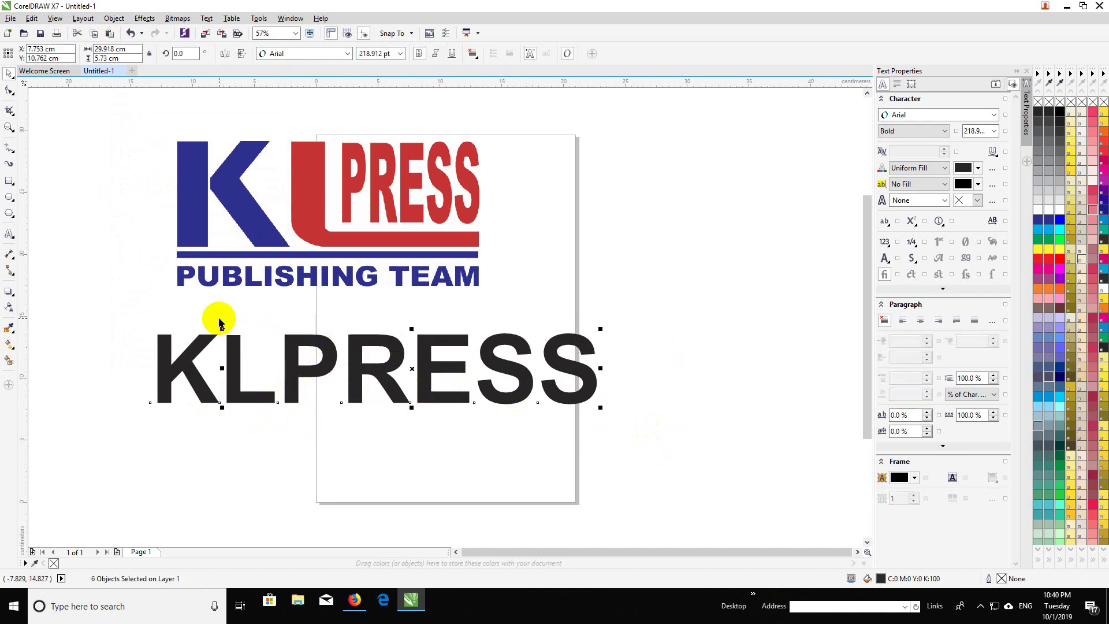
pyautogui.click(1050, 264)
pyautogui.click(189, 369)
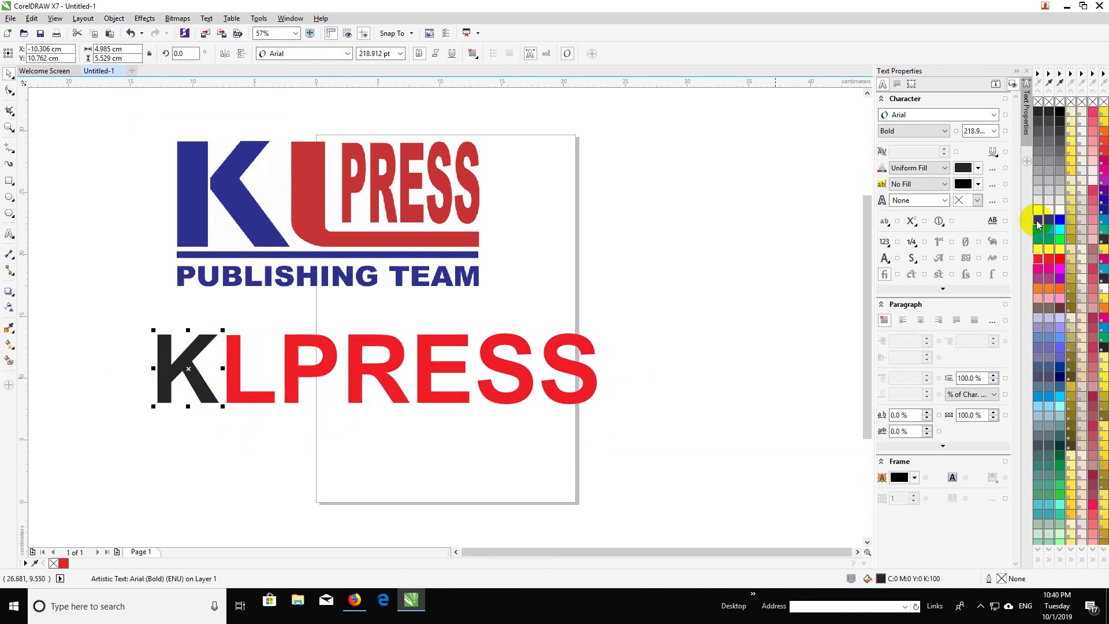
pyautogui.click(1039, 224)
pyautogui.click(194, 457)
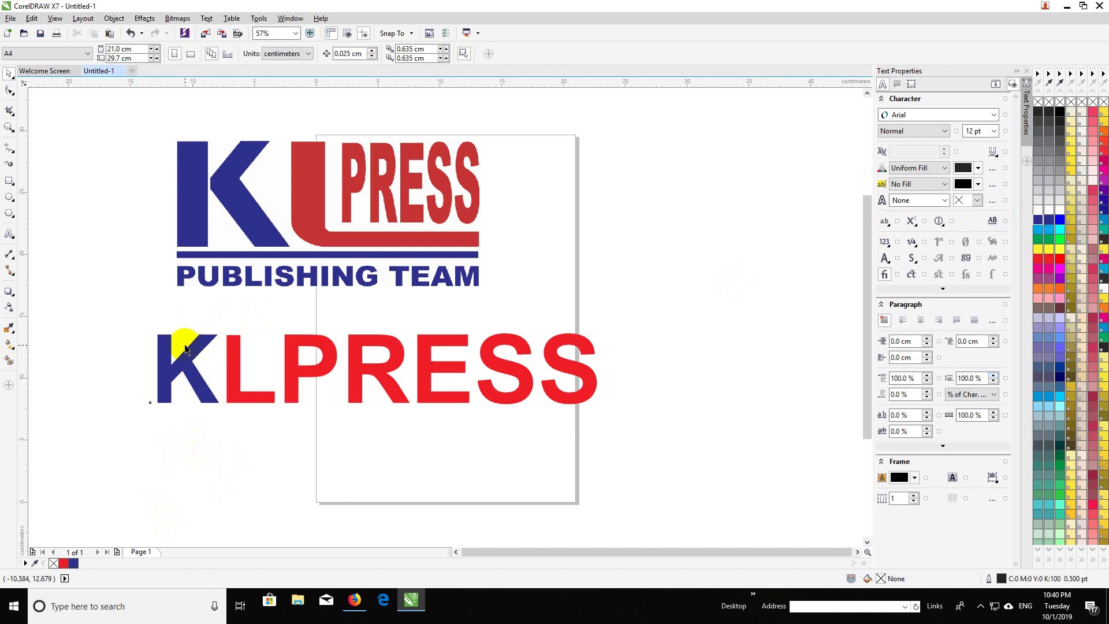
# Step: Cut the letter K with the Knife tool along the stem's inner edge and across the junction of its diagonal arms
pyautogui.click(174, 369)
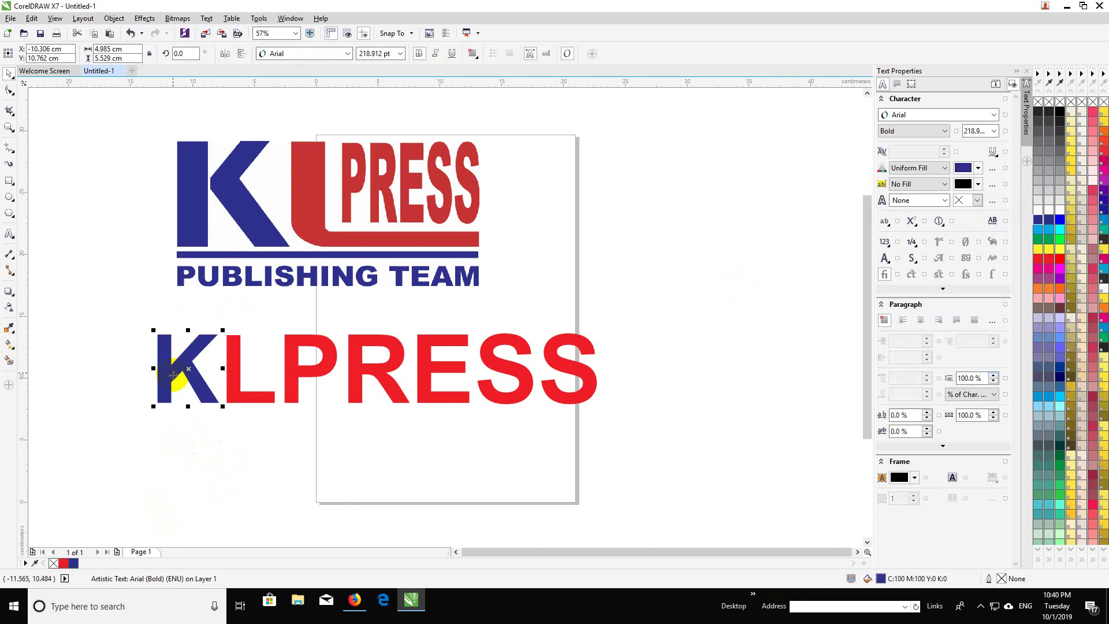
pyautogui.scroll(2, 173, 373)
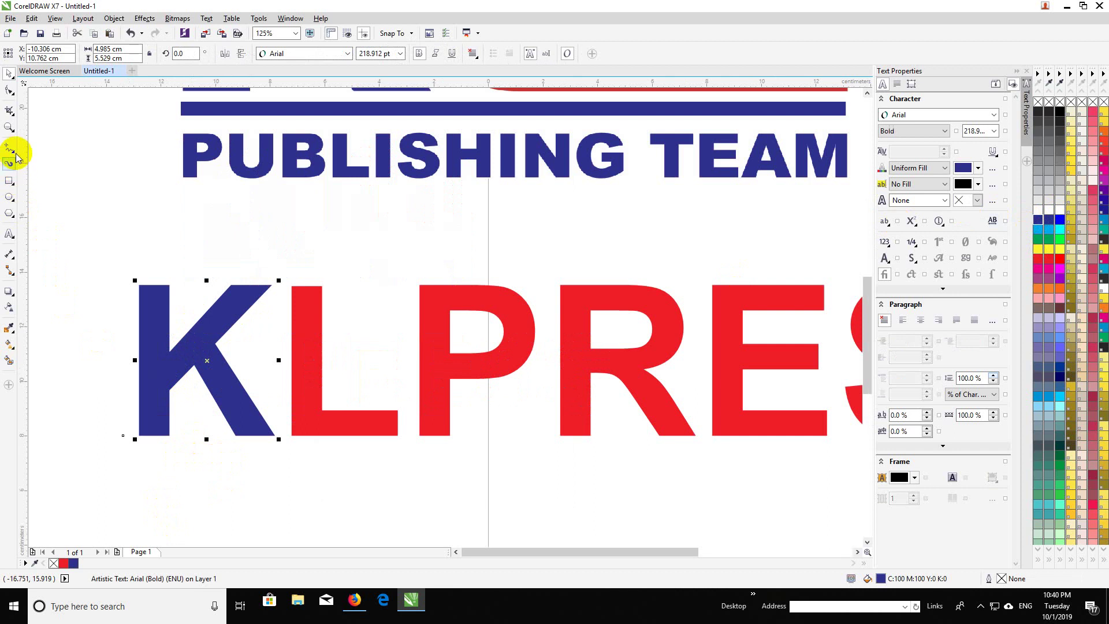
pyautogui.click(15, 112)
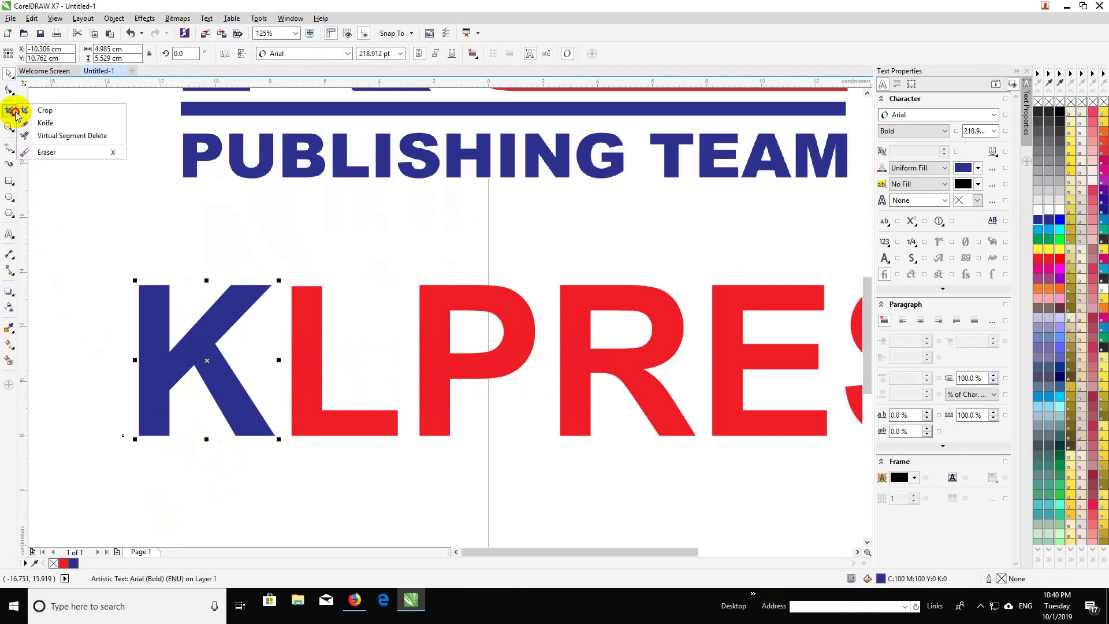
pyautogui.click(45, 123)
pyautogui.scroll(4, 186, 375)
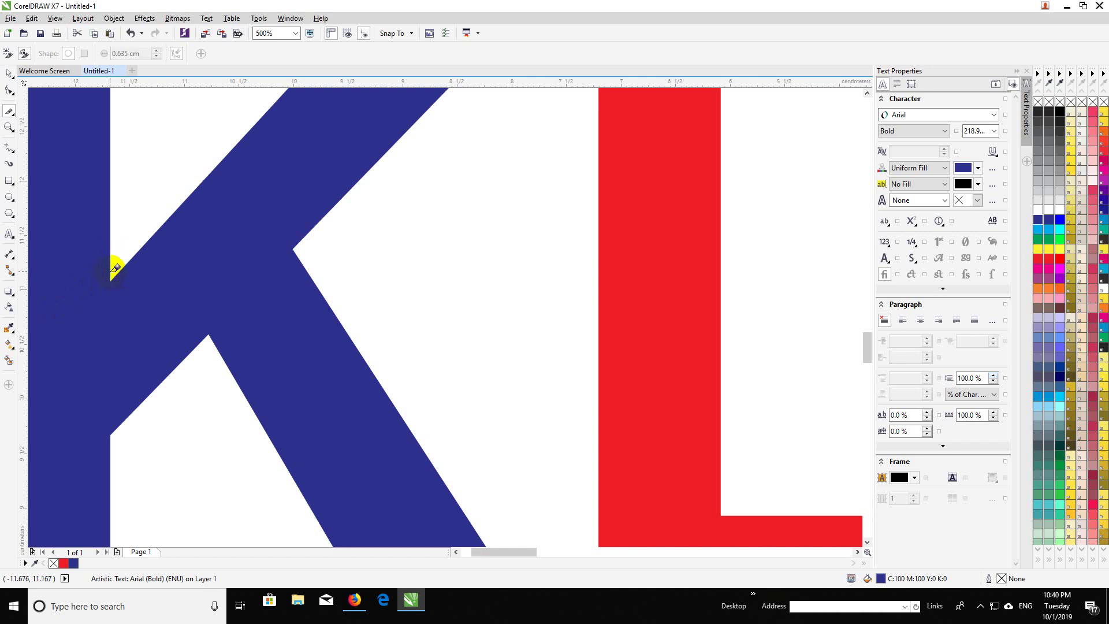
pyautogui.moveTo(112, 269); pyautogui.dragTo(110, 439)
pyautogui.moveTo(167, 216); pyautogui.dragTo(210, 338)
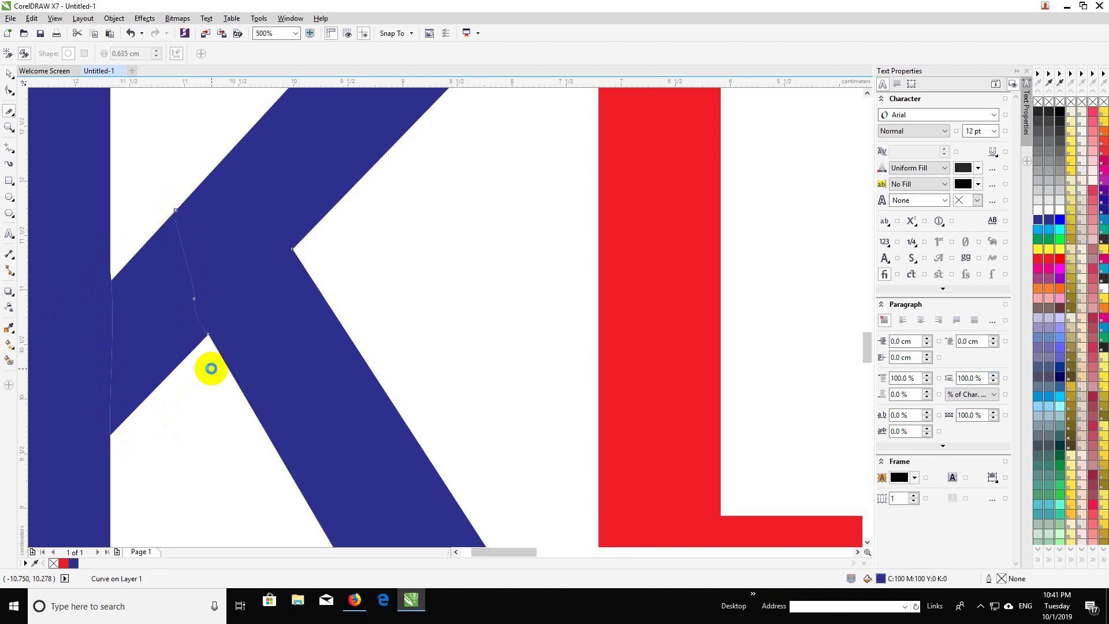
# Step: Delete the cut piece that connects the K's stem to its diagonal arms
pyautogui.scroll(-4, 156, 314)
pyautogui.scroll(2, 223, 404)
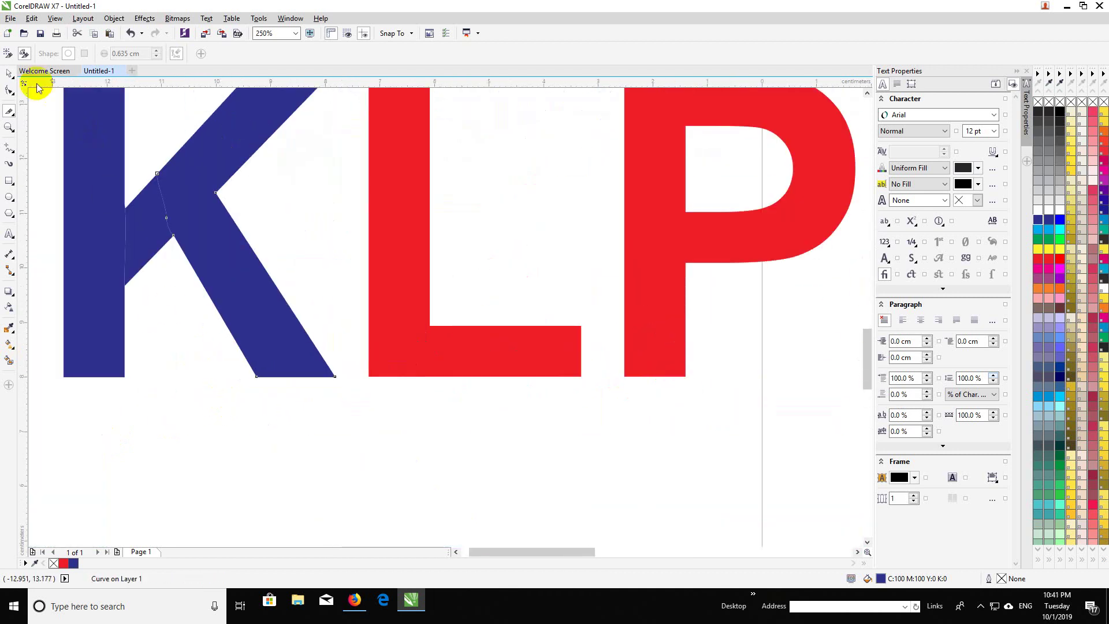
pyautogui.click(8, 74)
pyautogui.click(138, 243)
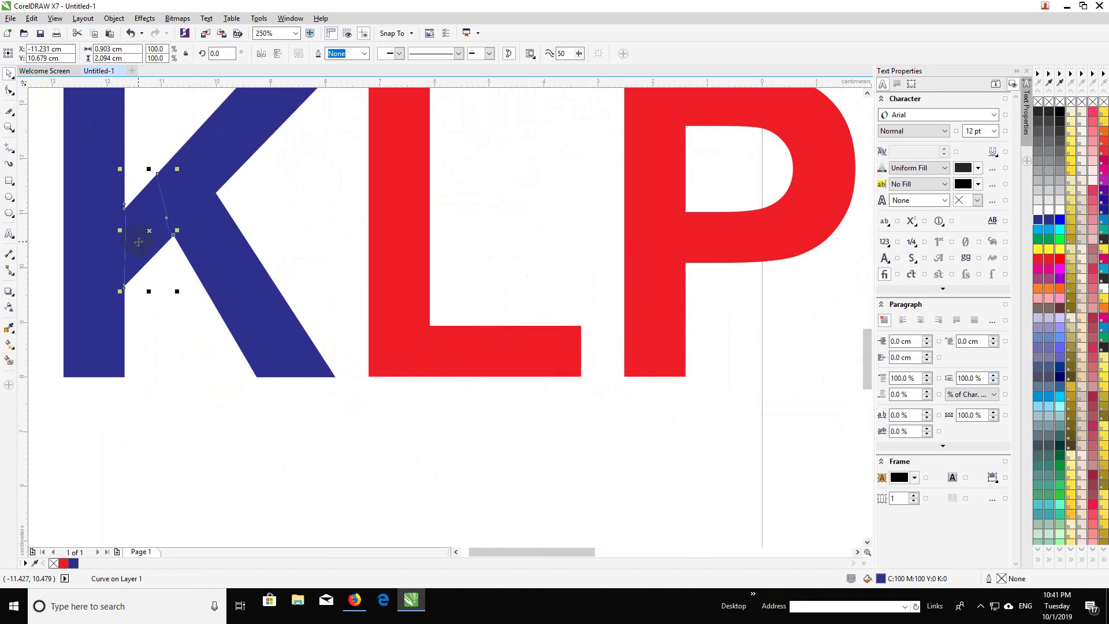
pyautogui.press('Delete')
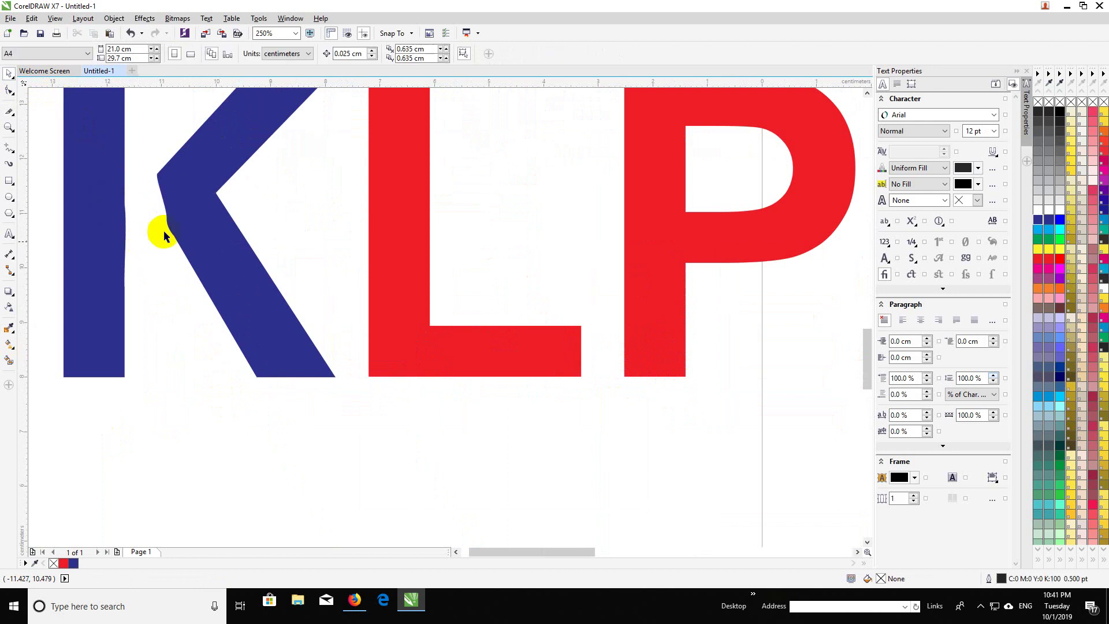
# Step: Delete the three extra nodes on the cut edge of the K's stem to leave a straight-sided bar
pyautogui.click(123, 232)
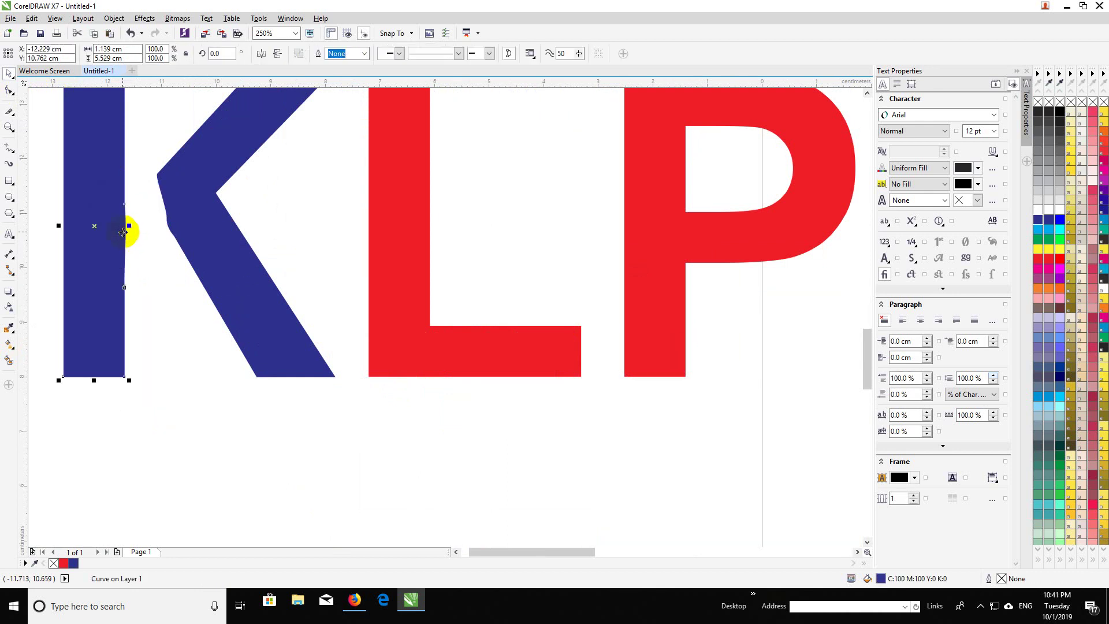
pyautogui.scroll(2, 124, 232)
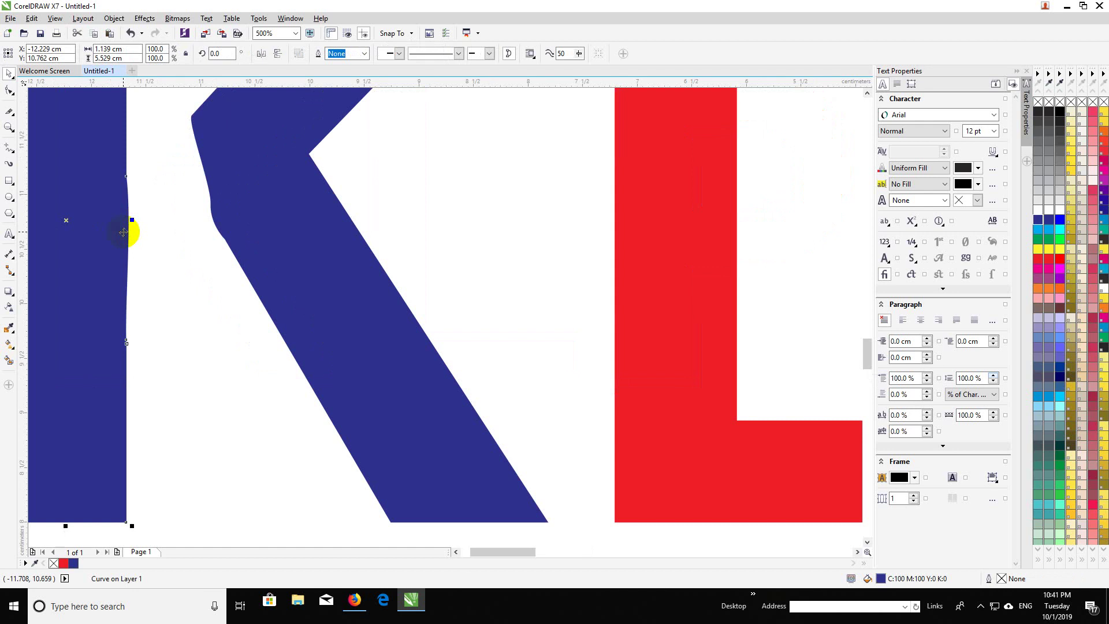
pyautogui.click(9, 90)
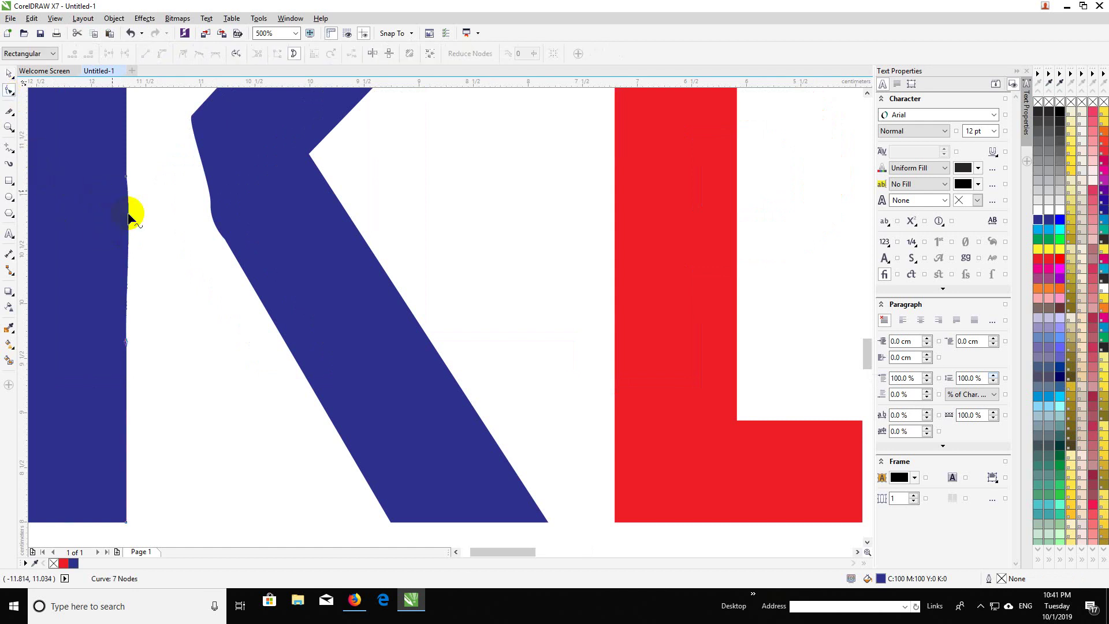
pyautogui.click(126, 341)
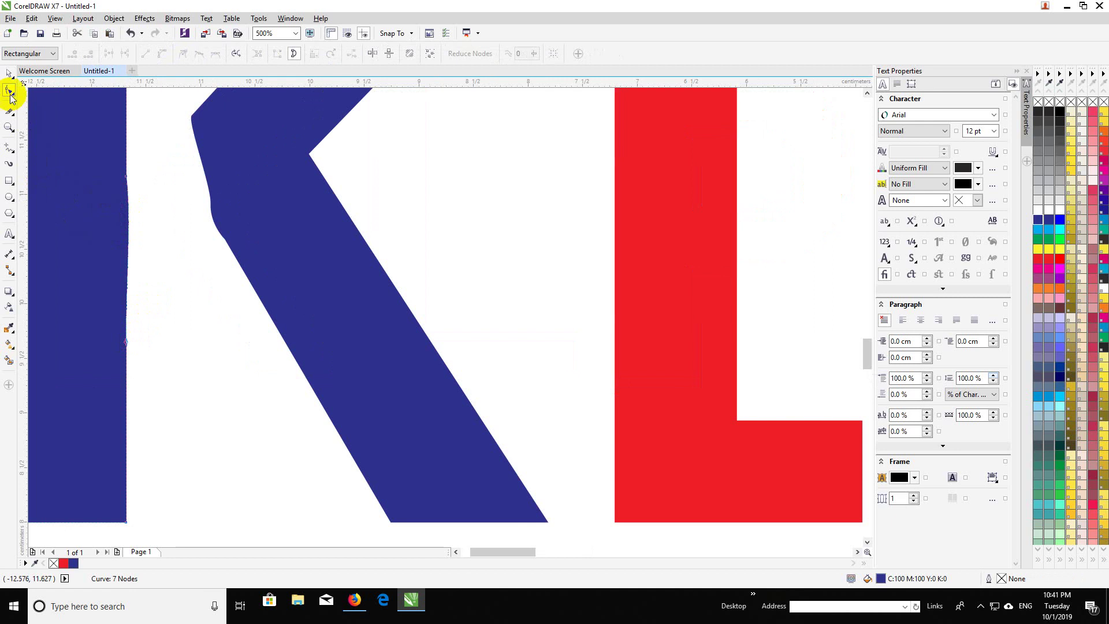
pyautogui.click(125, 180)
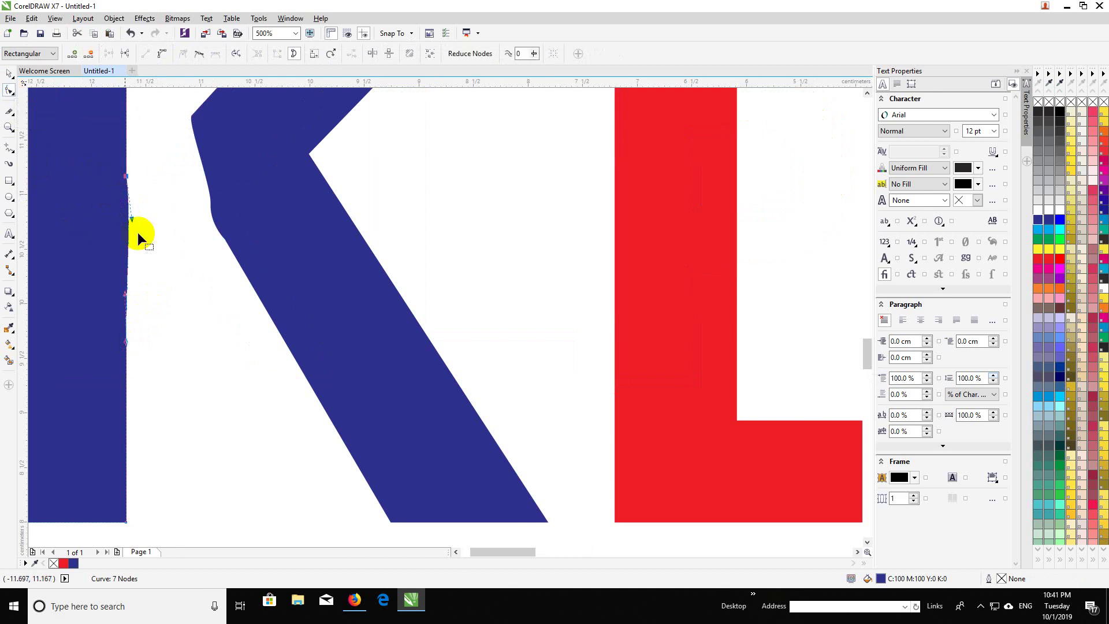
pyautogui.click(88, 54)
pyautogui.click(126, 342)
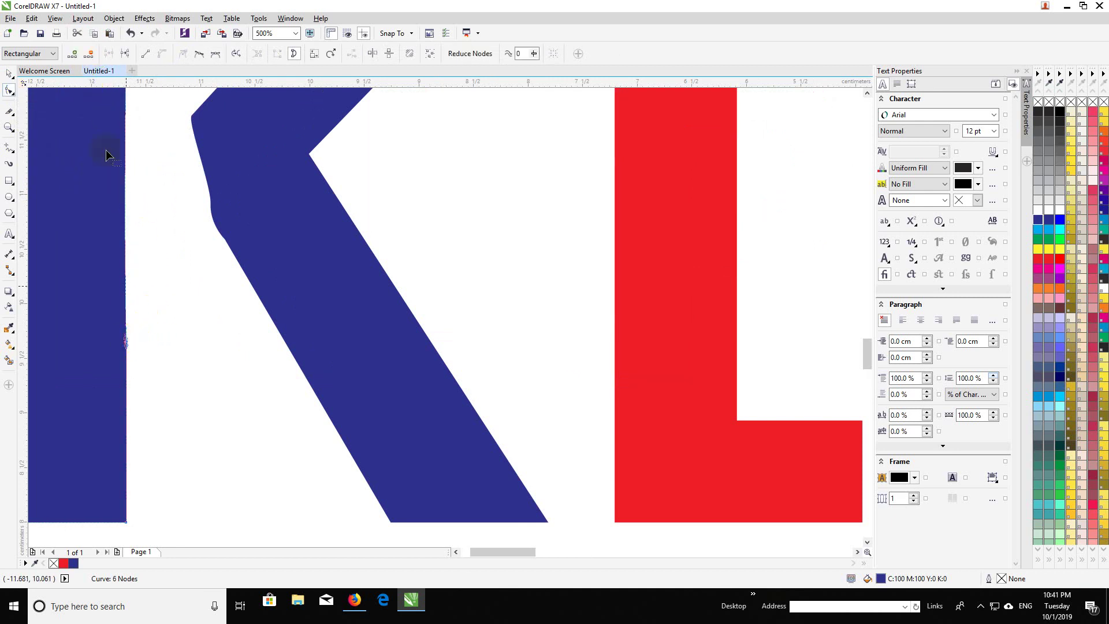
pyautogui.click(90, 55)
pyautogui.scroll(-3, 131, 254)
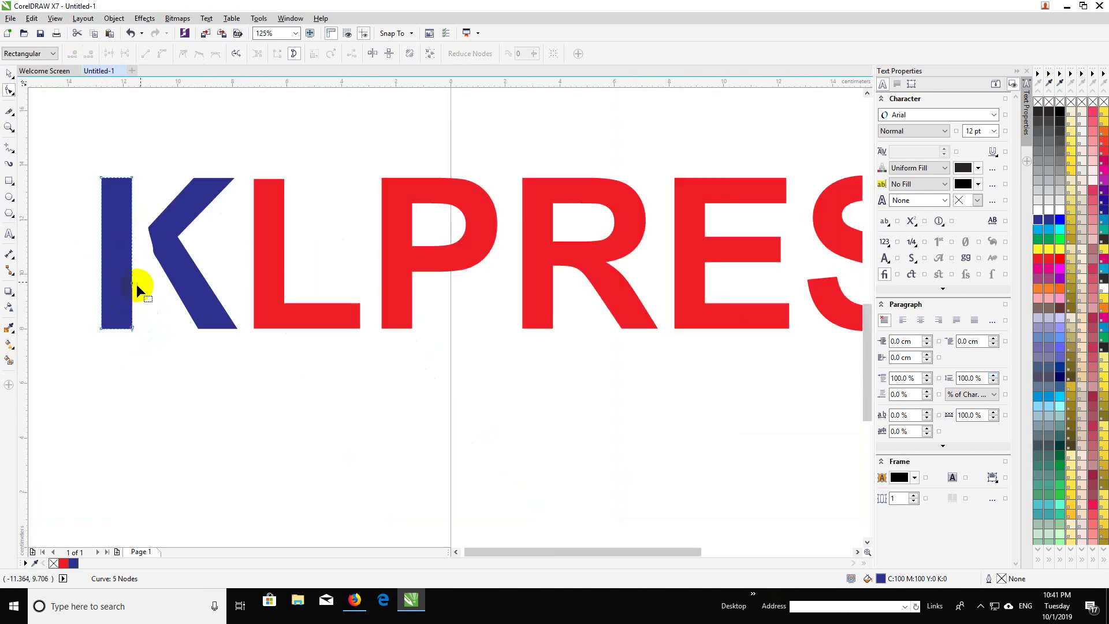
pyautogui.click(132, 284)
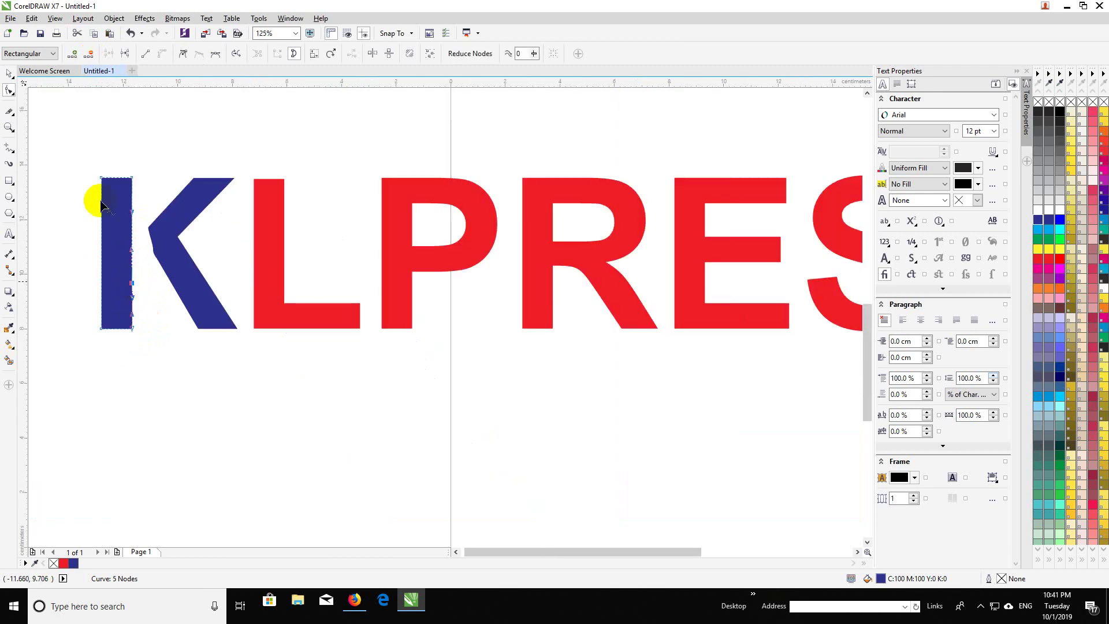
pyautogui.click(89, 53)
# Step: Delete the extra middle node on the cut edge of the K's diagonal arms
pyautogui.scroll(2, 148, 248)
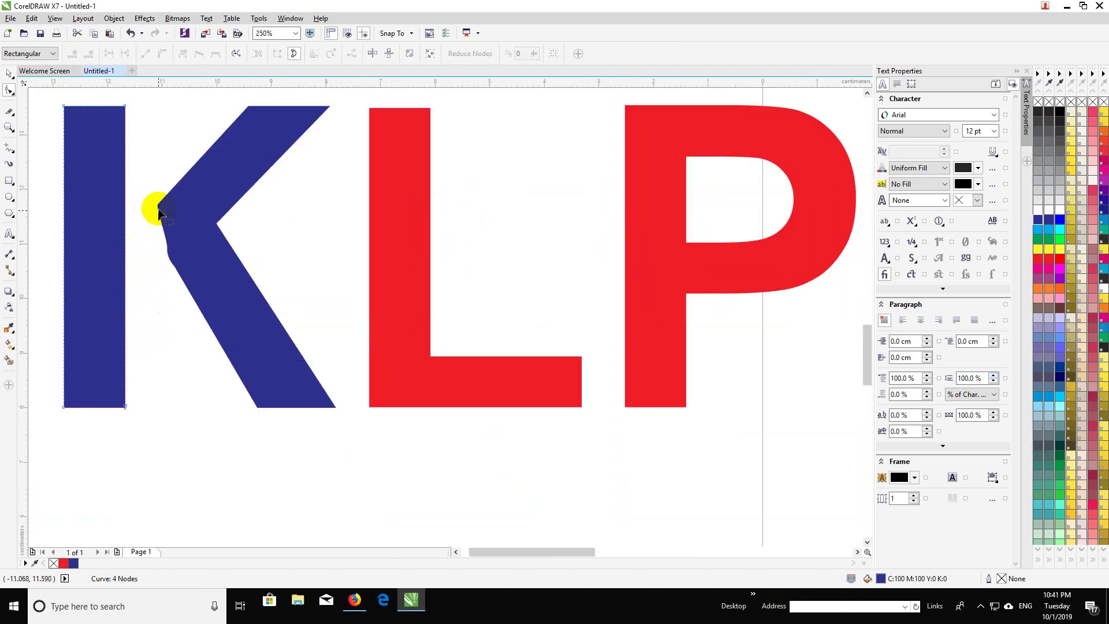
pyautogui.click(150, 233)
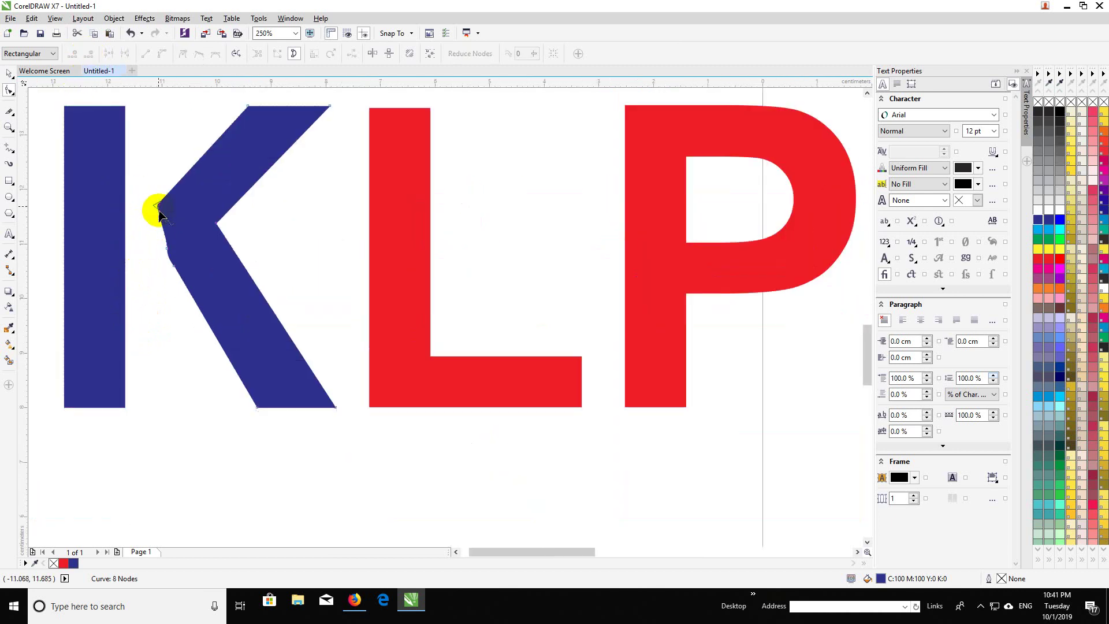
pyautogui.click(166, 249)
pyautogui.click(88, 53)
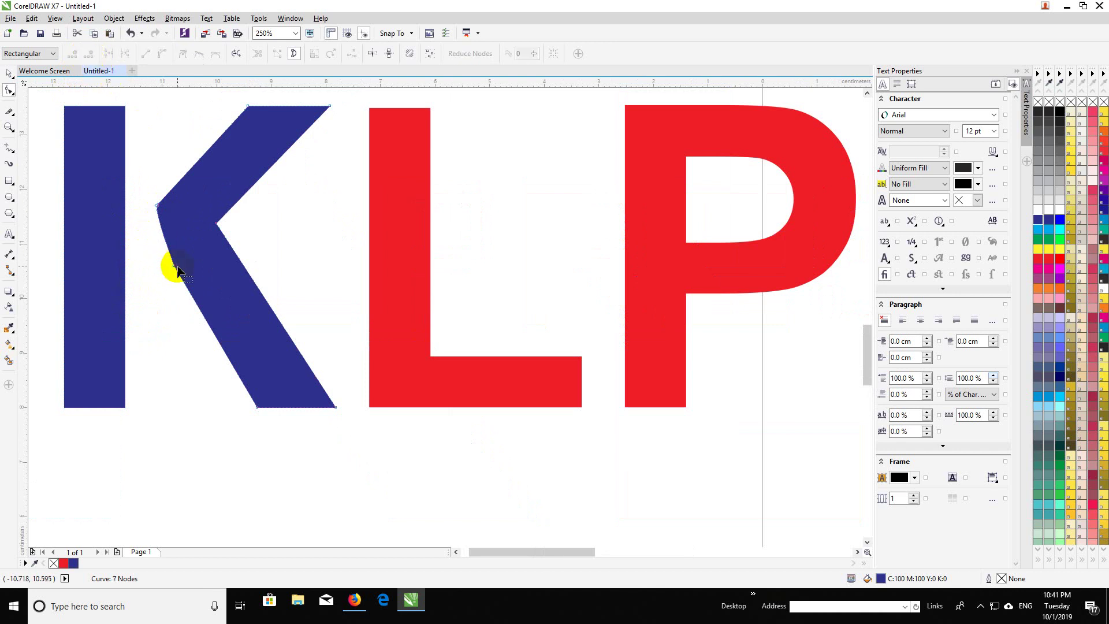
# Step: Move the inner and outer corner nodes of the K's arms toward the stem, leaving a narrow gap beside it
pyautogui.moveTo(171, 267); pyautogui.dragTo(134, 254)
pyautogui.moveTo(157, 203); pyautogui.dragTo(135, 214)
pyautogui.moveTo(219, 226); pyautogui.dragTo(191, 229)
pyautogui.scroll(-2, 181, 247)
pyautogui.click(156, 241)
# Step: Convert the short curved segment on the K arms' inner edge to a straight line
pyautogui.scroll(3, 163, 245)
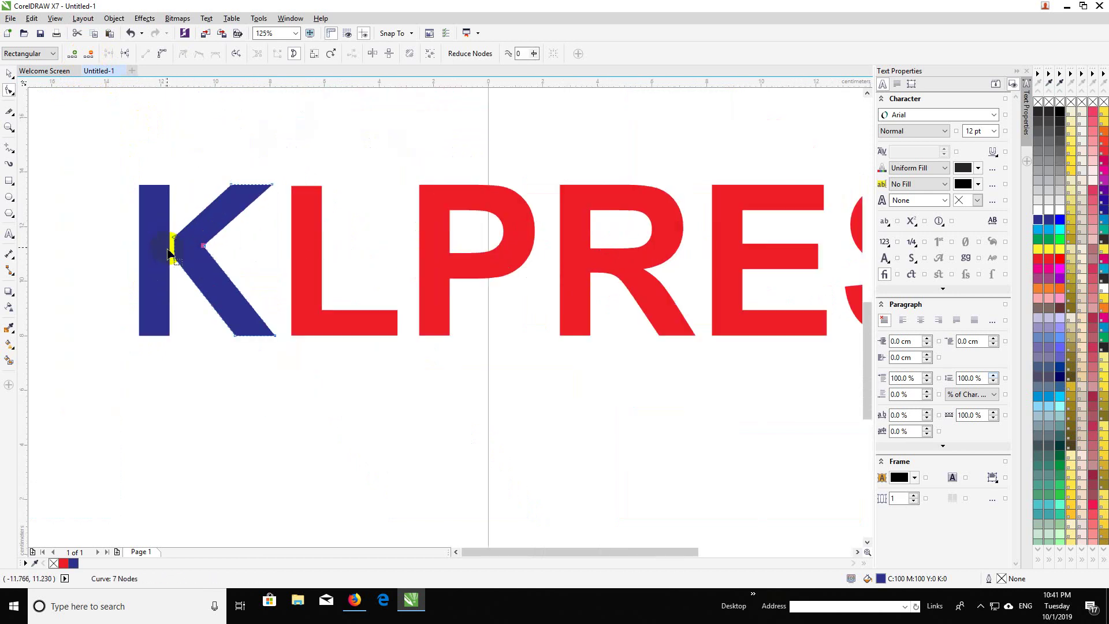
pyautogui.rightClick(197, 248)
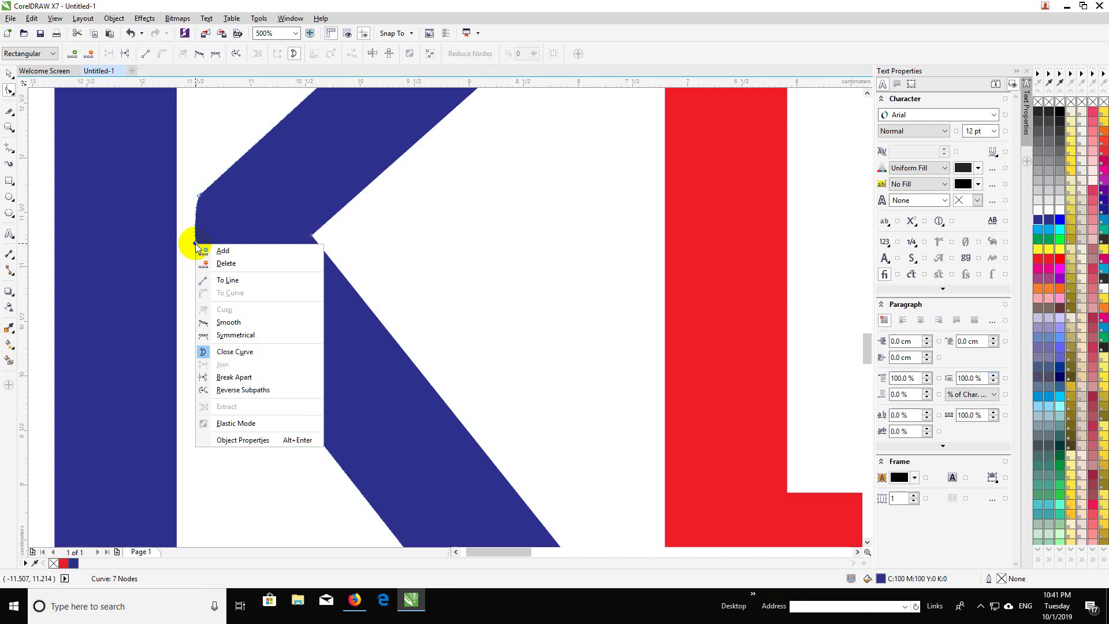
pyautogui.click(212, 279)
pyautogui.scroll(-2, 210, 279)
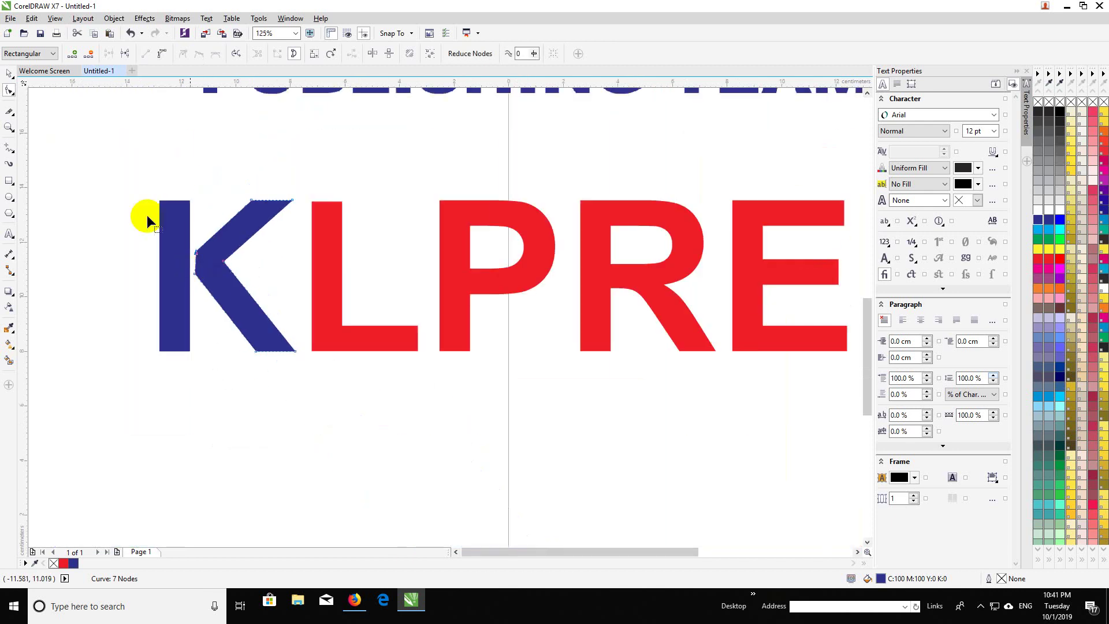
pyautogui.click(9, 73)
pyautogui.scroll(-1, 192, 352)
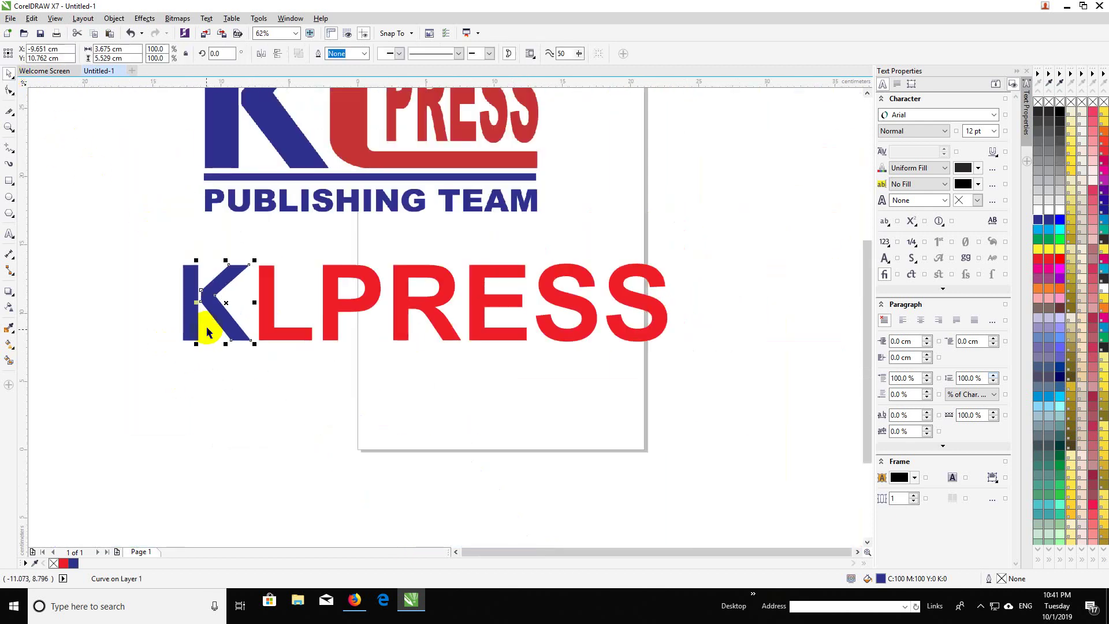
# Step: Stretch the letter L downward to a height of about 7.7 cm
pyautogui.click(867, 93)
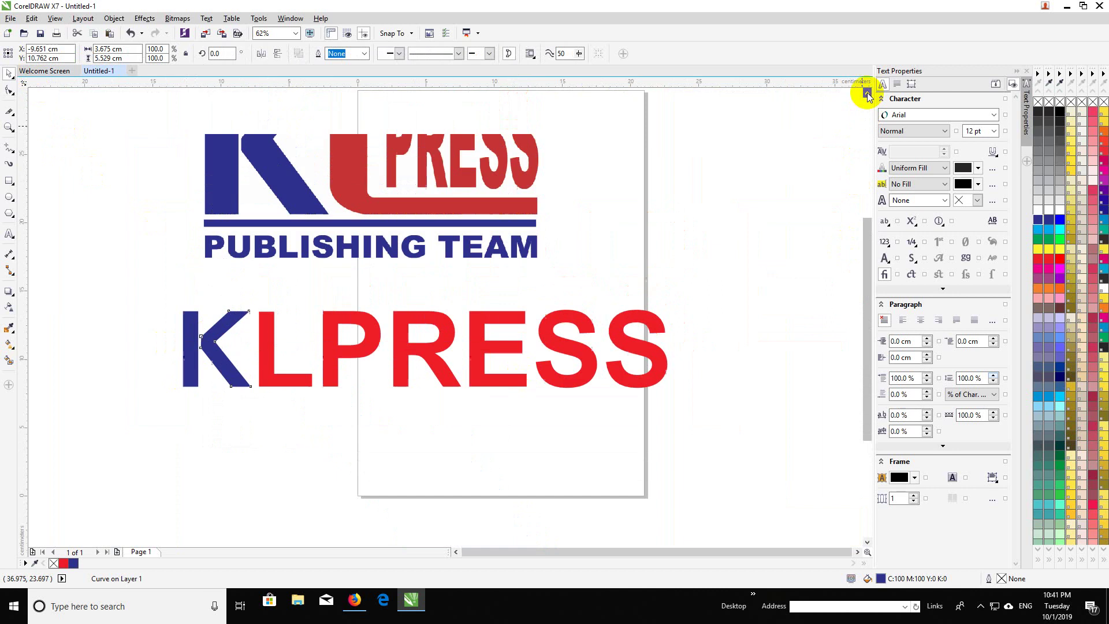
pyautogui.click(304, 476)
pyautogui.click(293, 429)
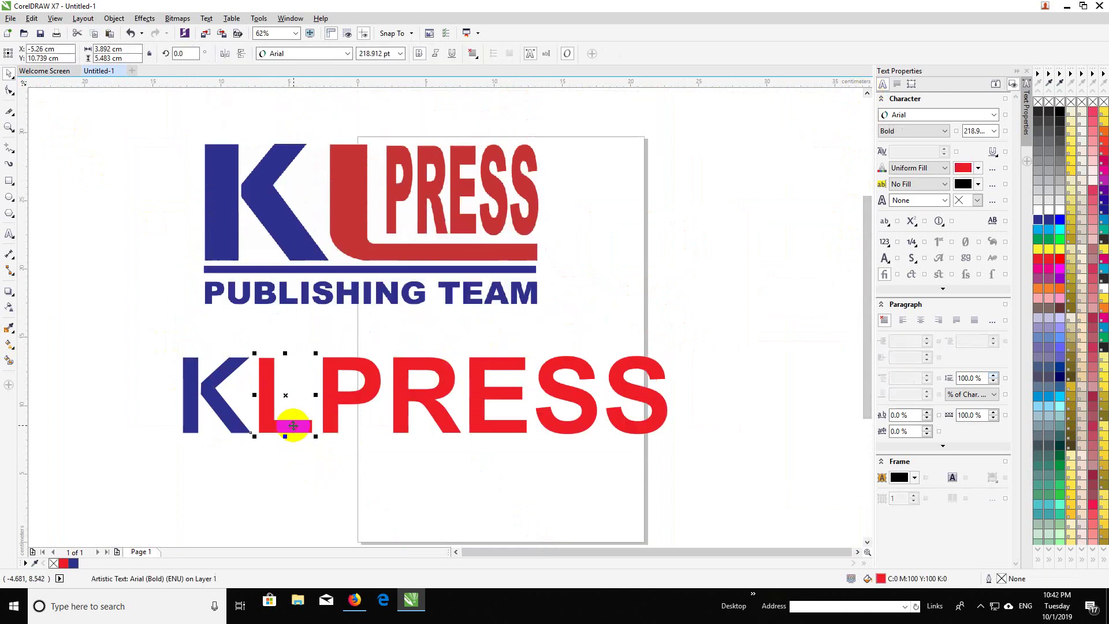
pyautogui.scroll(2, 280, 442)
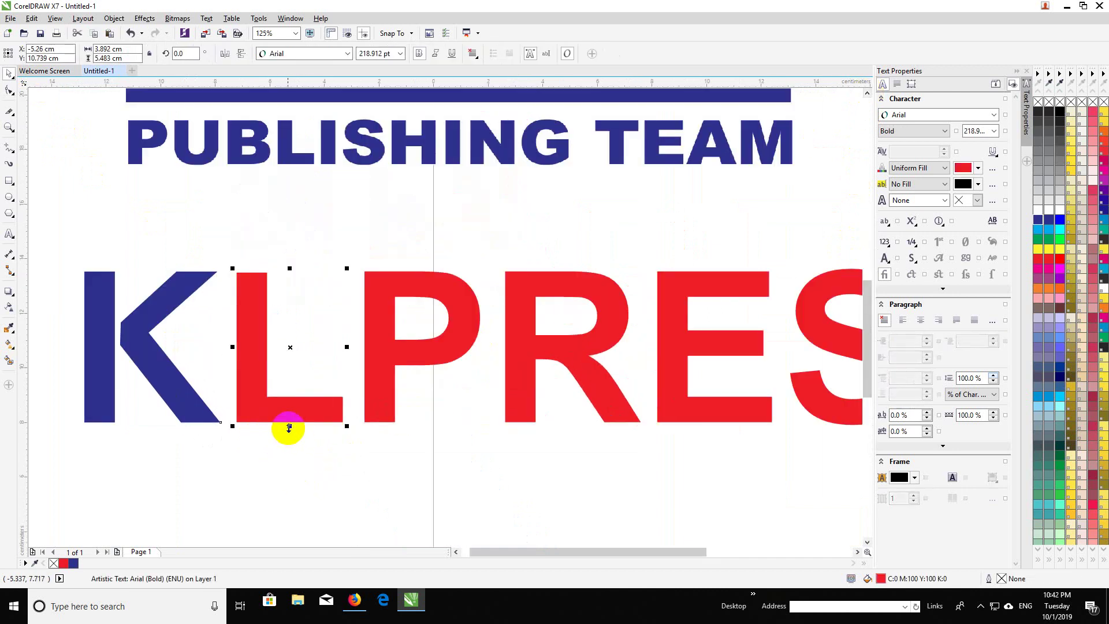
pyautogui.moveTo(289, 426); pyautogui.dragTo(290, 488)
pyautogui.scroll(-2, 289, 483)
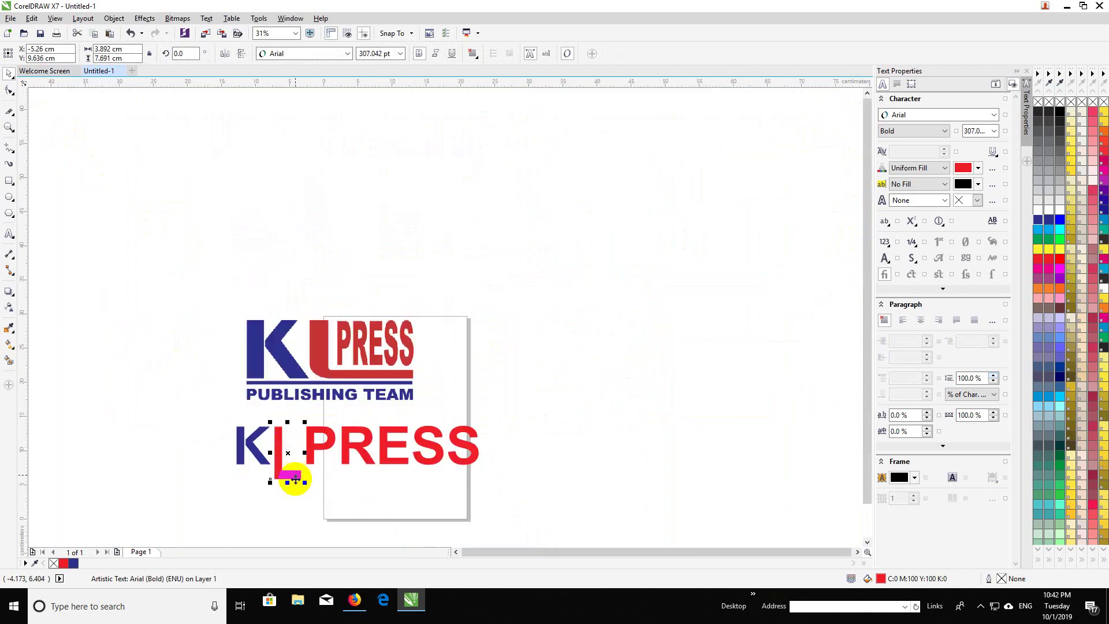
# Step: Convert the stretched letter L to curves so its nodes can be edited
pyautogui.click(9, 92)
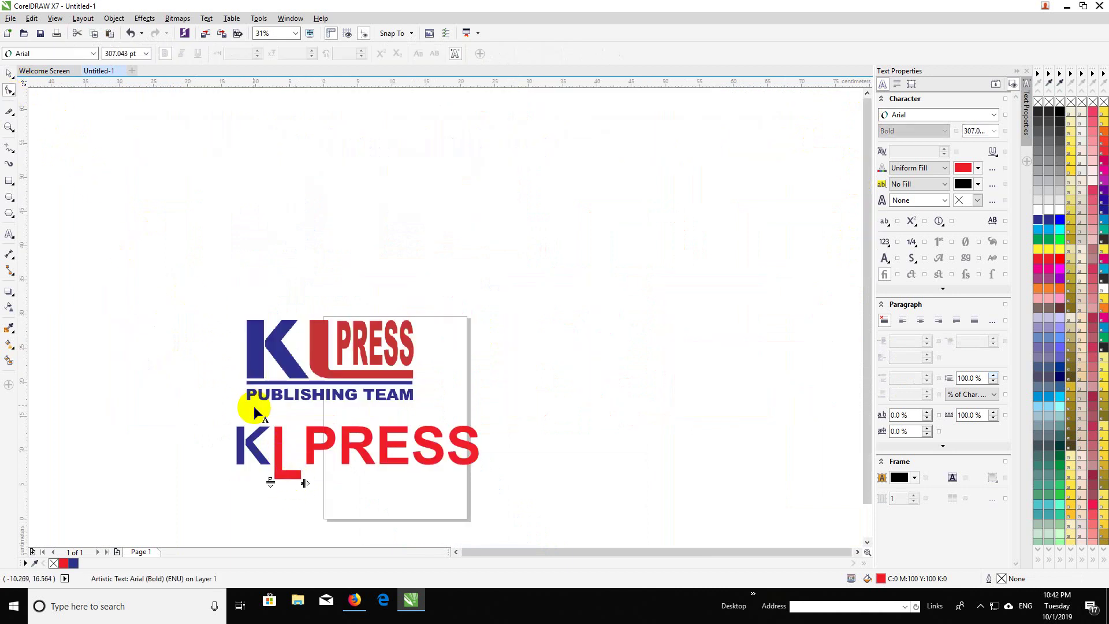
pyautogui.click(280, 453)
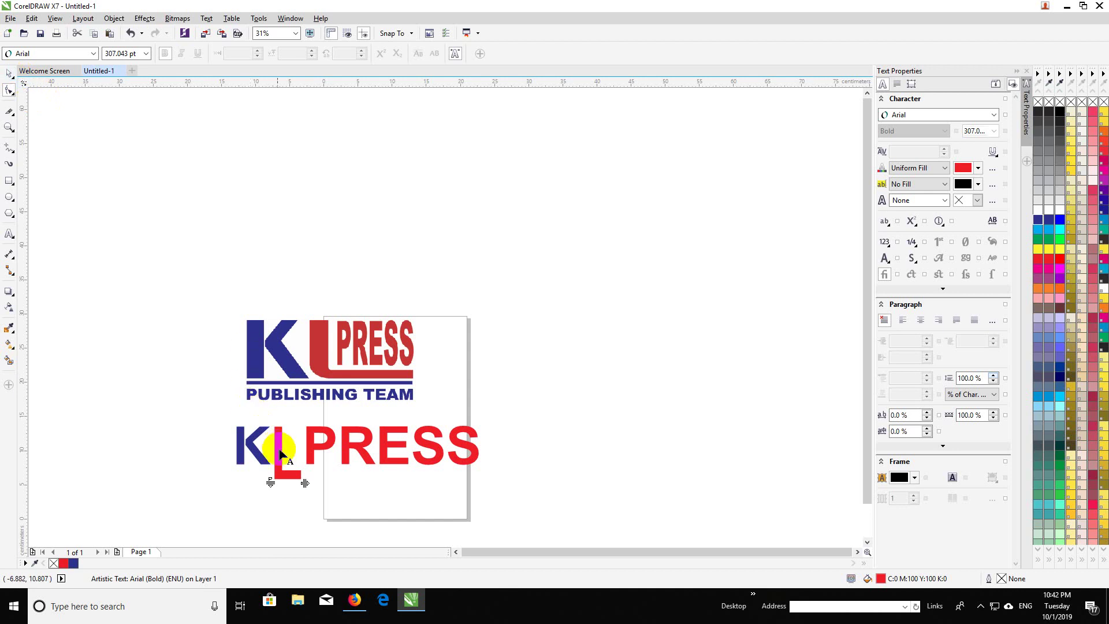
pyautogui.click(8, 73)
pyautogui.rightClick(280, 448)
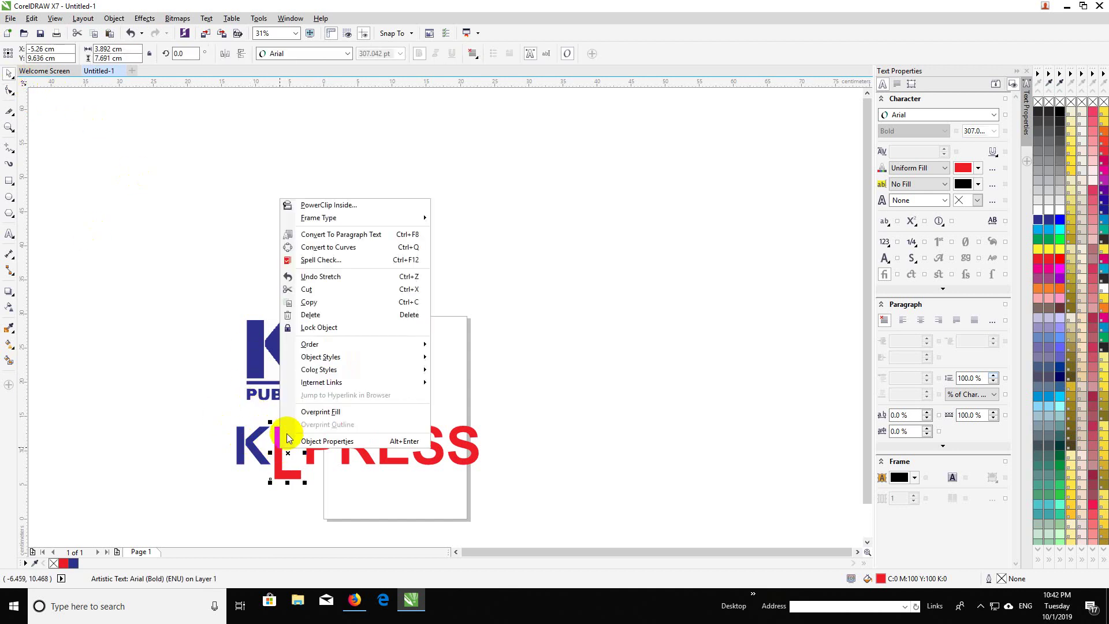
pyautogui.click(341, 248)
# Step: Extend the lower end node of the L's foot horizontally to beneath the final S of PRESS
pyautogui.click(10, 91)
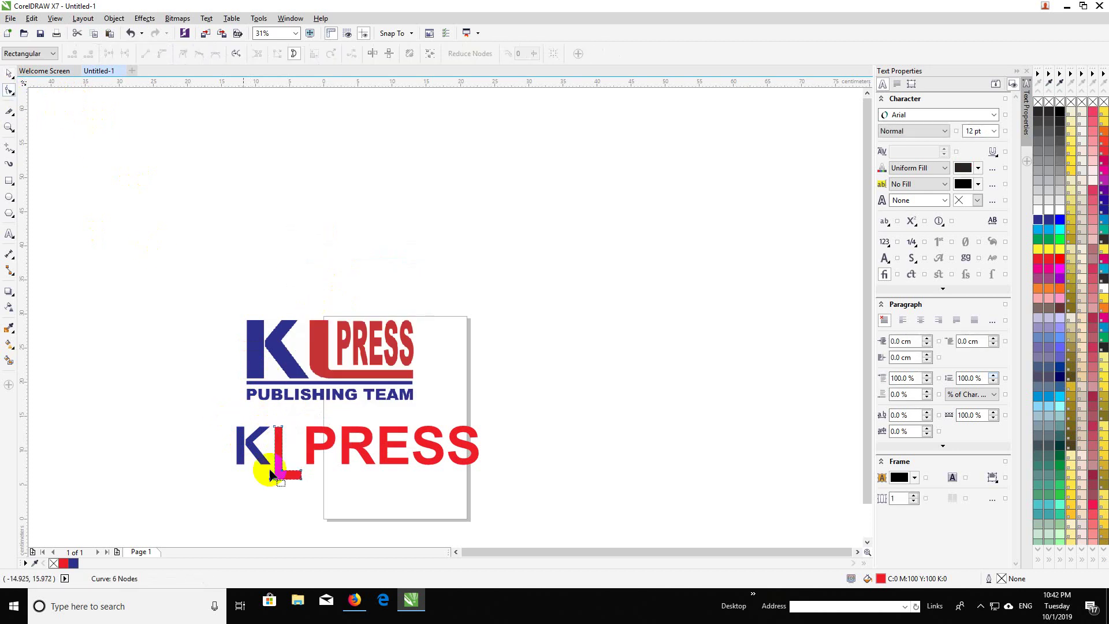
pyautogui.scroll(3, 295, 506)
pyautogui.scroll(-2, 321, 428)
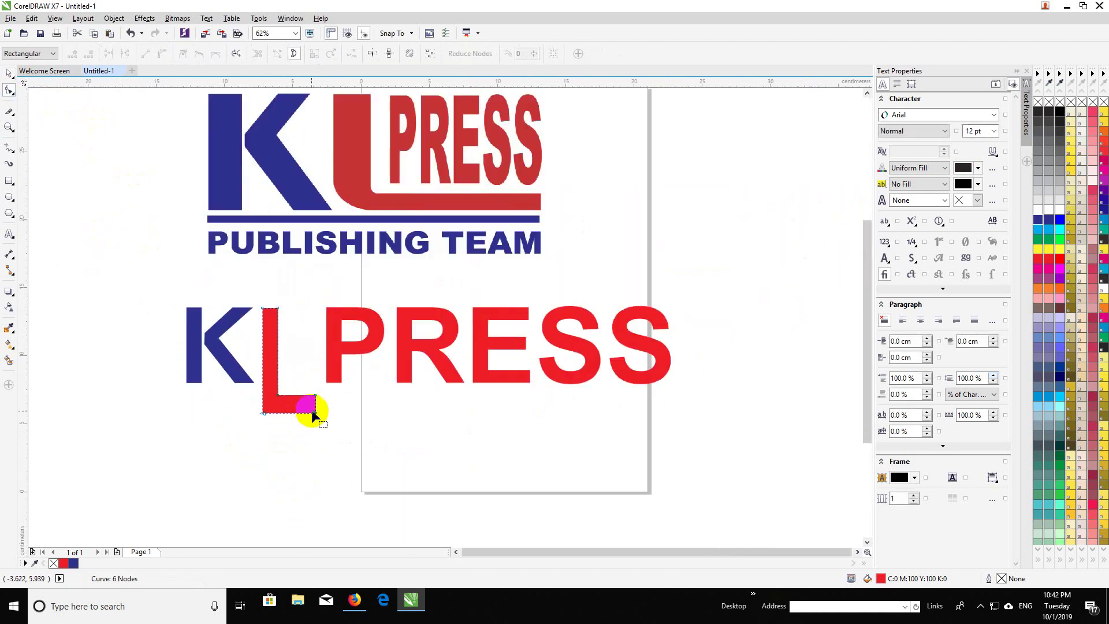
pyautogui.moveTo(312, 413); pyautogui.dragTo(664, 396)
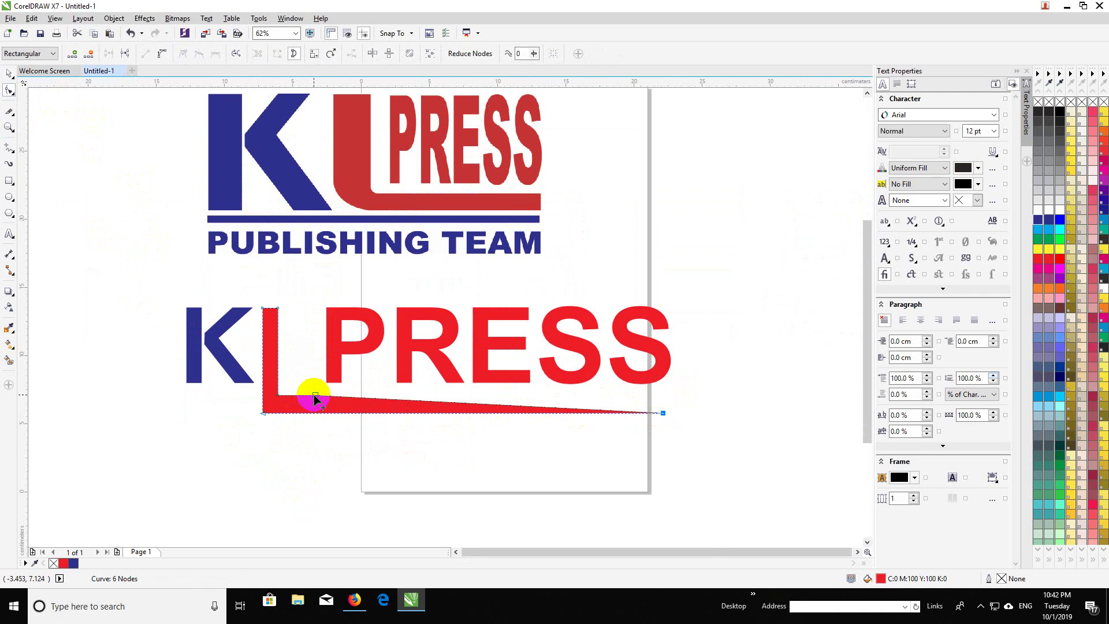
# Step: Slide the upper node of the L's foot toward beneath the R and reposition the lower end node beneath the final S
pyautogui.moveTo(316, 397); pyautogui.dragTo(454, 425)
pyautogui.scroll(-3, 549, 421)
pyautogui.scroll(2, 604, 422)
pyautogui.scroll(1, 322, 428)
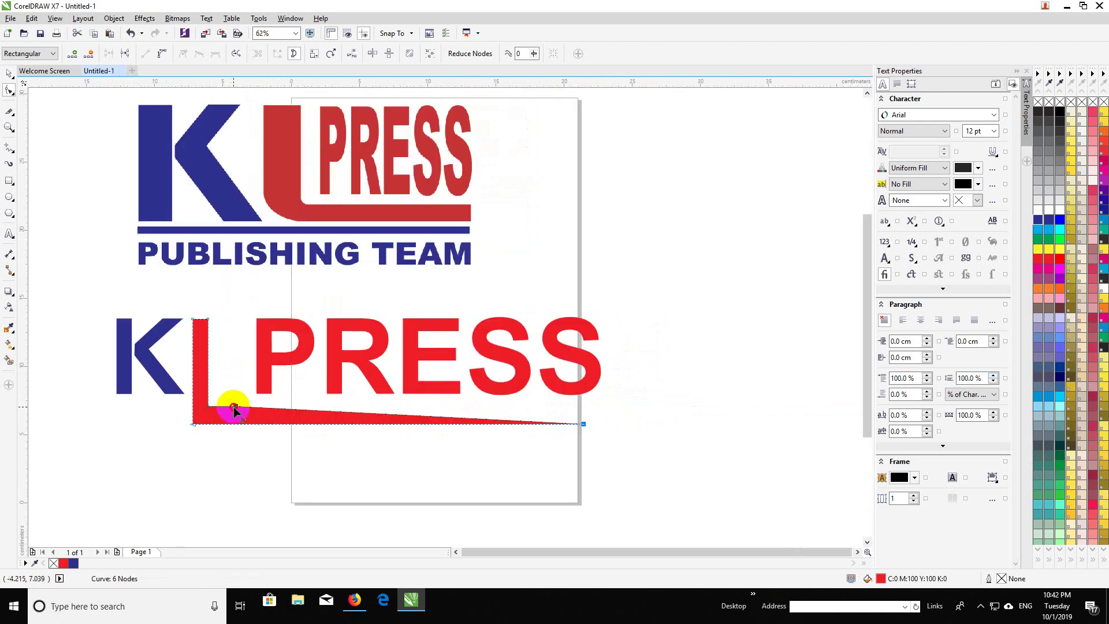
pyautogui.moveTo(234, 410); pyautogui.dragTo(341, 410)
pyautogui.scroll(1, 337, 424)
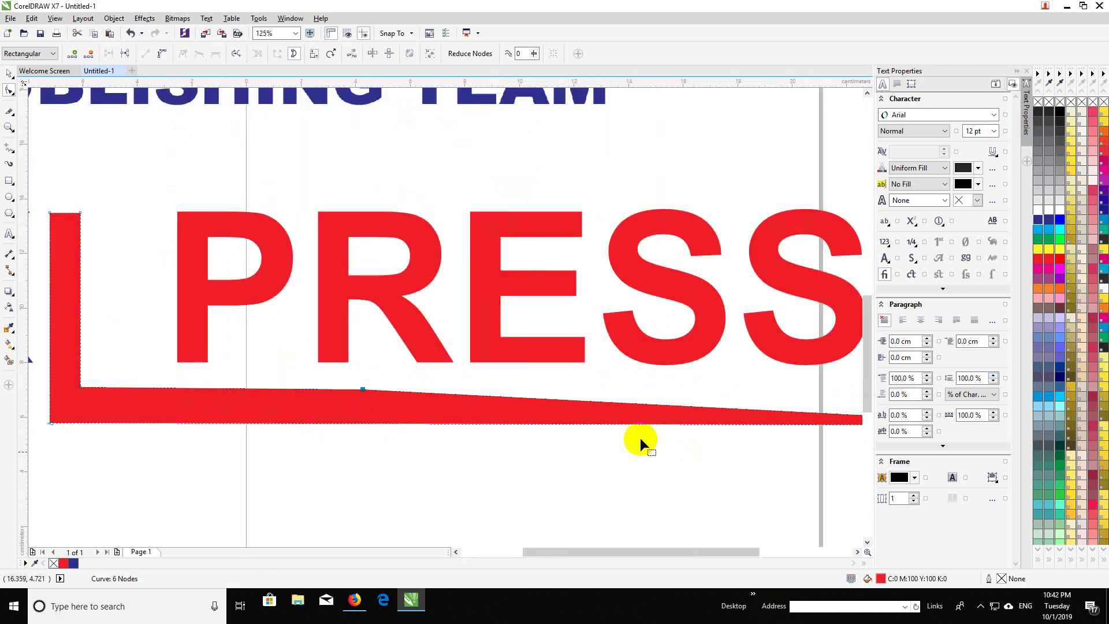
pyautogui.scroll(-1, 640, 440)
pyautogui.hscroll(1, 826, 401)
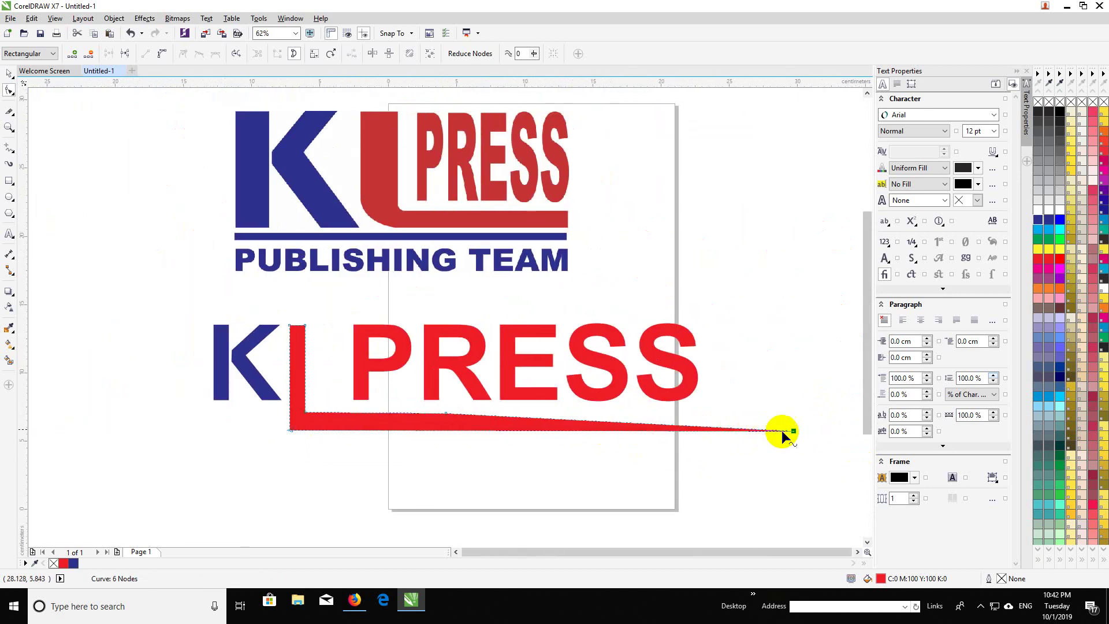
pyautogui.moveTo(794, 431); pyautogui.dragTo(673, 431)
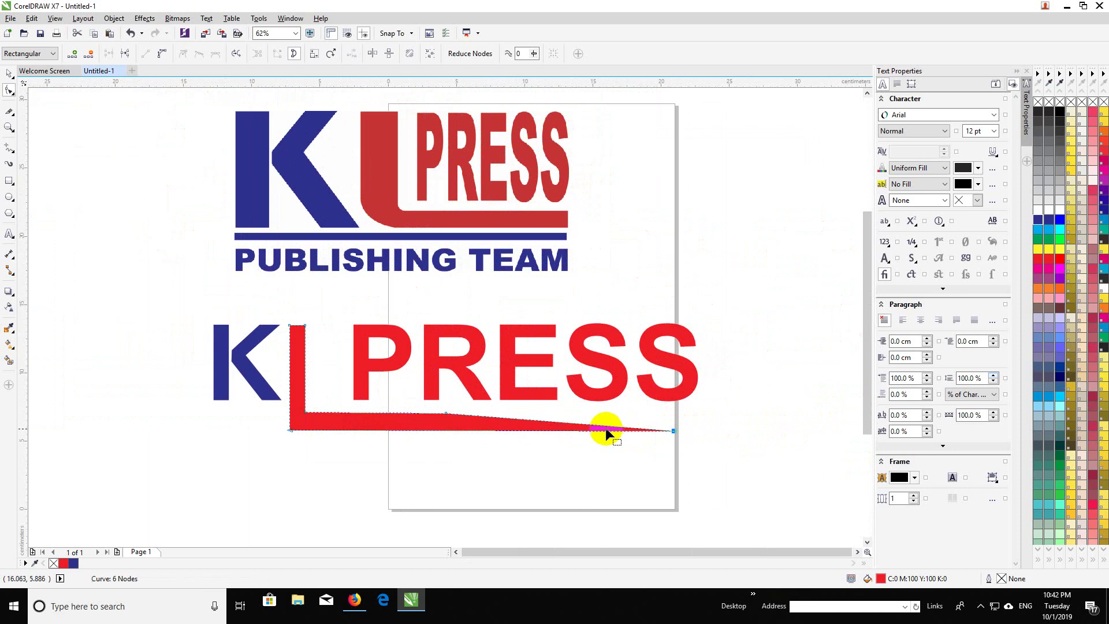
# Step: Move the upper node of the L's foot directly above the lower end node, squaring the foot into a long bar under PRESS
pyautogui.click(429, 411)
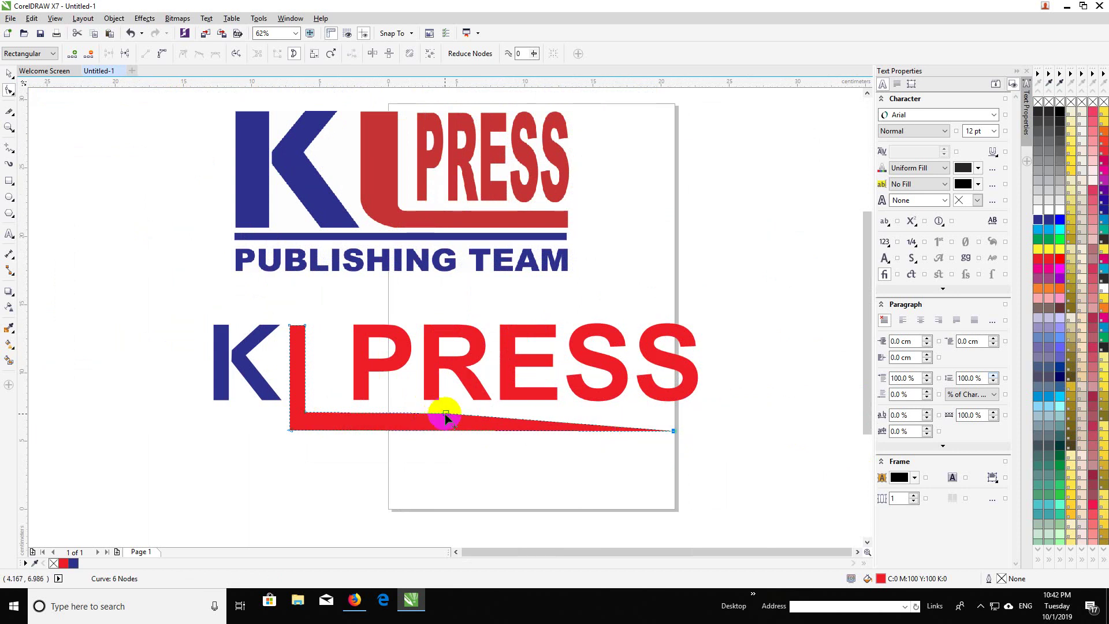
pyautogui.moveTo(450, 415); pyautogui.dragTo(705, 405)
pyautogui.scroll(3, 639, 441)
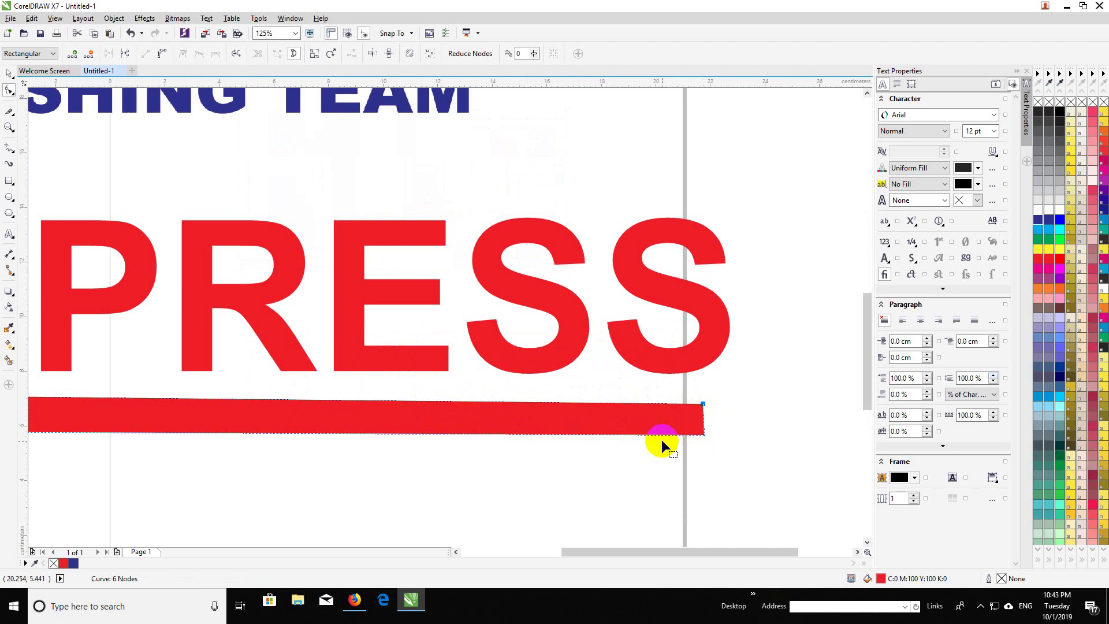
pyautogui.scroll(-3, 661, 445)
pyautogui.scroll(1, 545, 441)
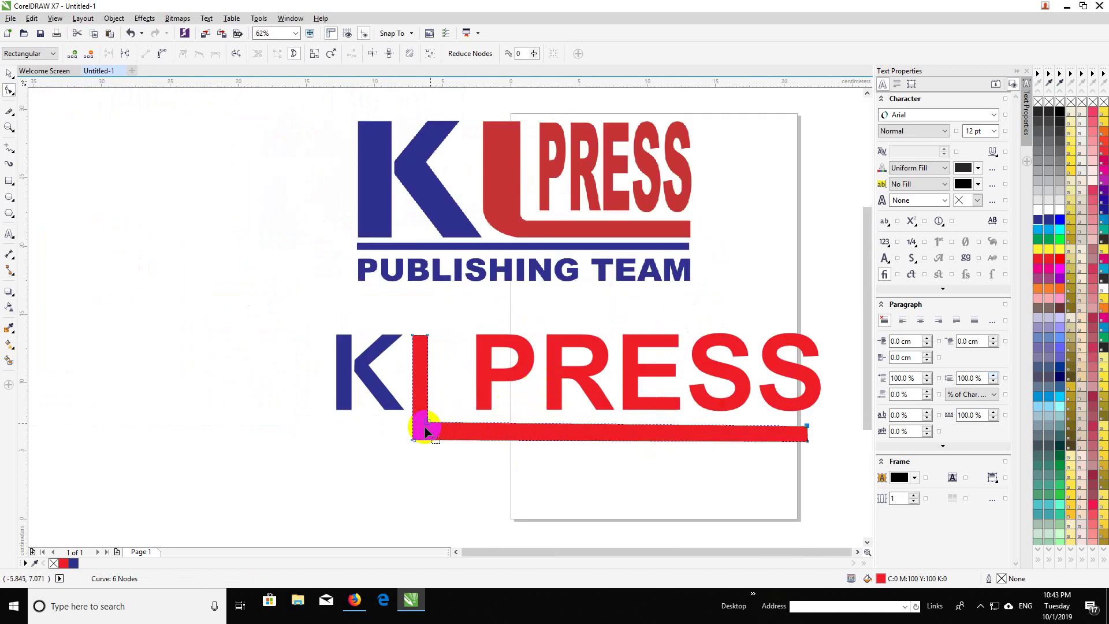
# Step: Add a node on each side of the L's inner corner and delete the corner node between them to bevel it
pyautogui.scroll(2, 438, 407)
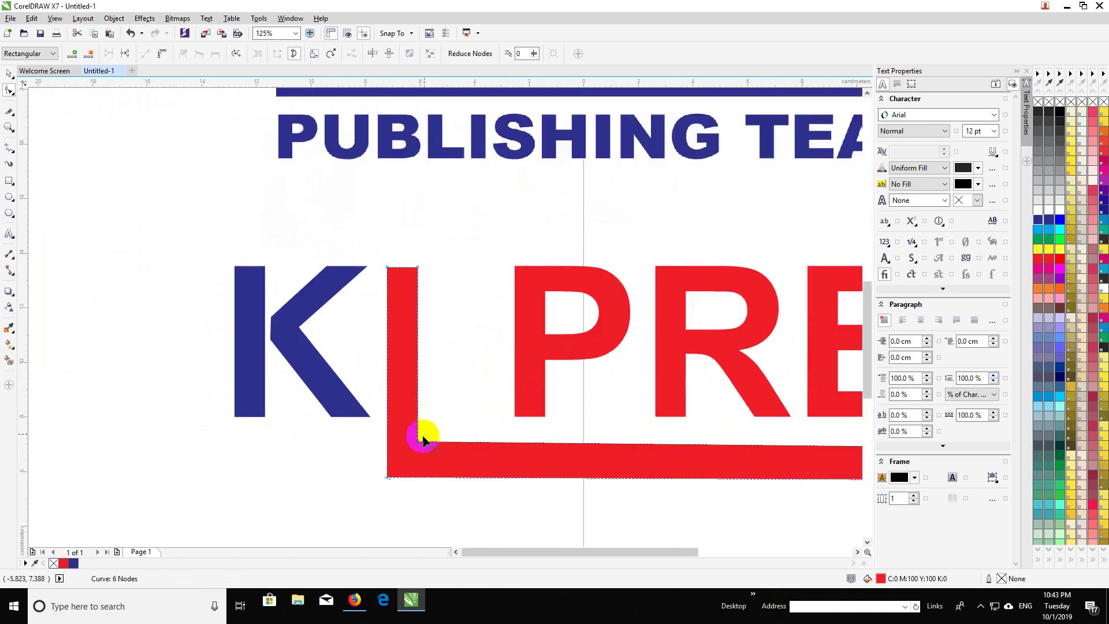
pyautogui.rightClick(417, 433)
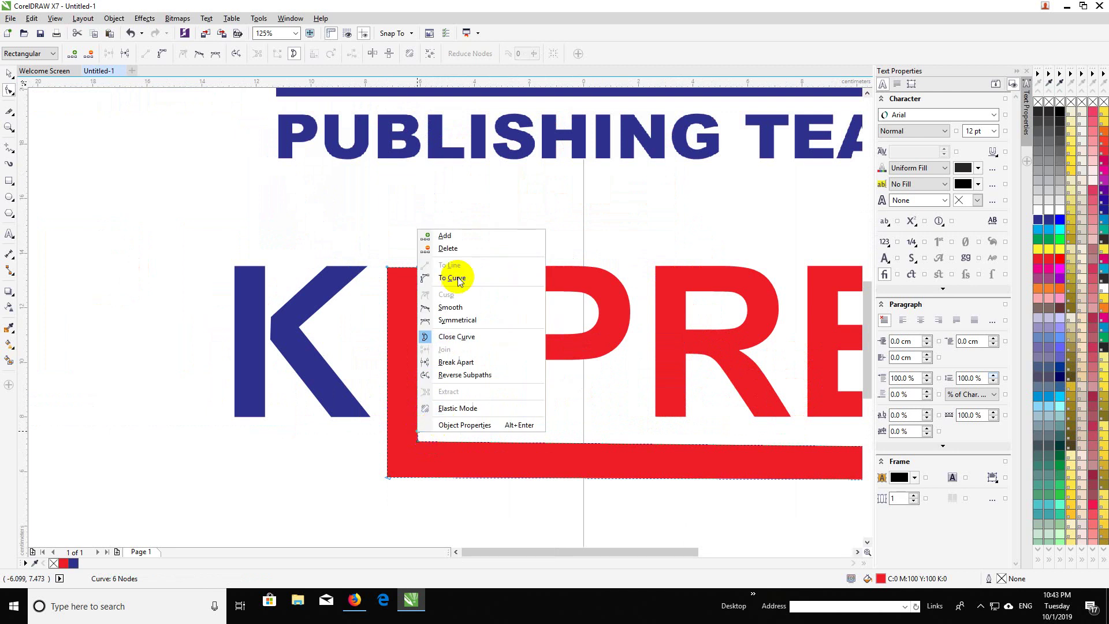
pyautogui.click(446, 235)
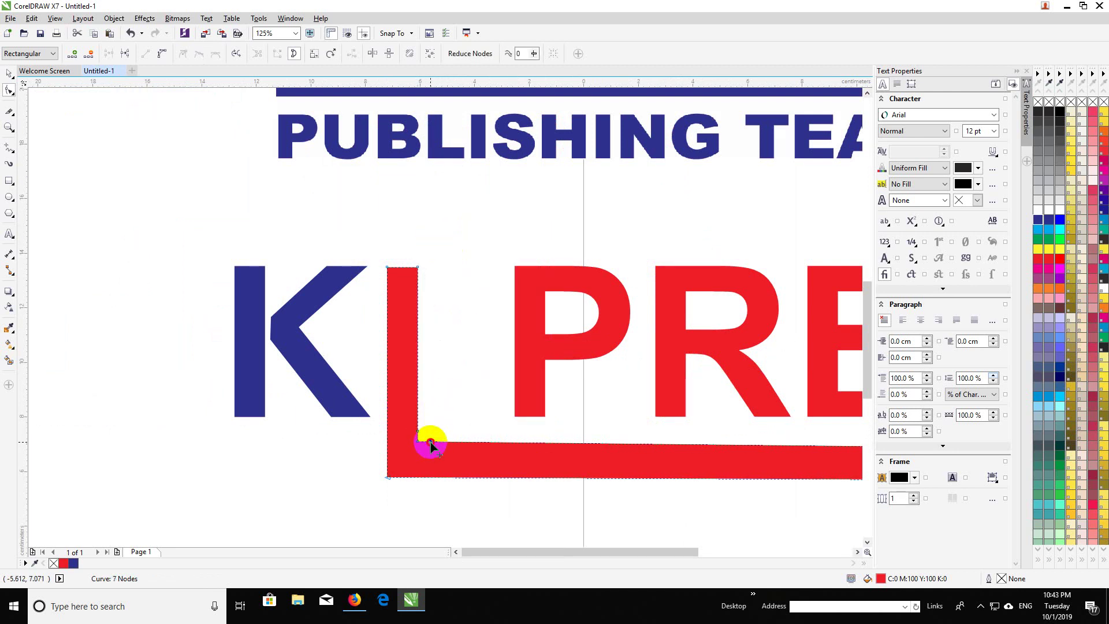
pyautogui.rightClick(430, 443)
pyautogui.click(479, 242)
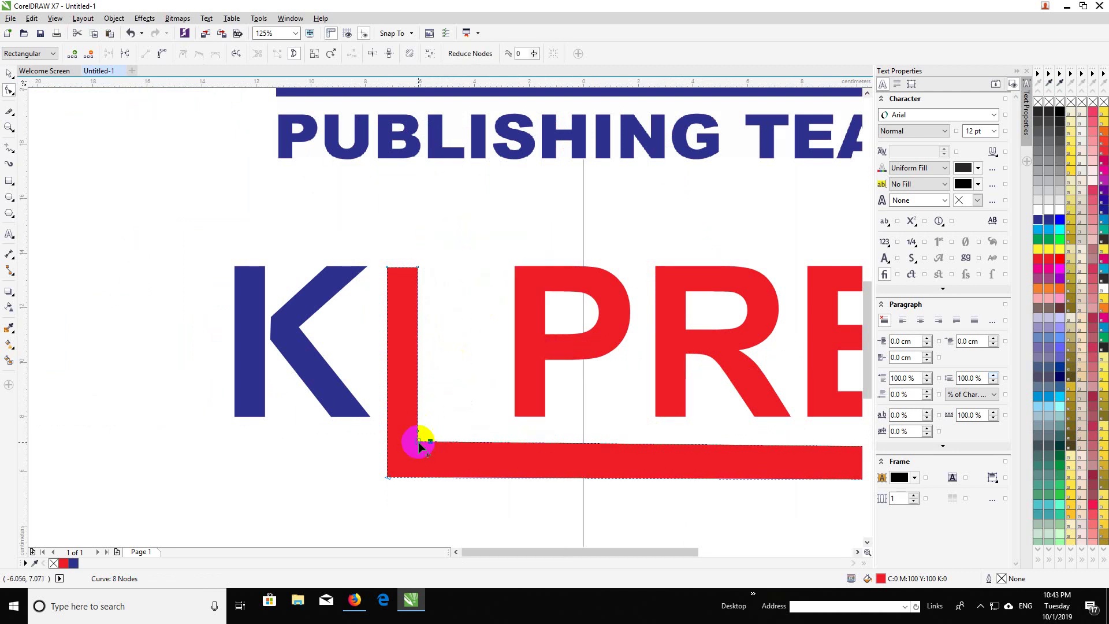
pyautogui.click(418, 443)
pyautogui.press('Delete')
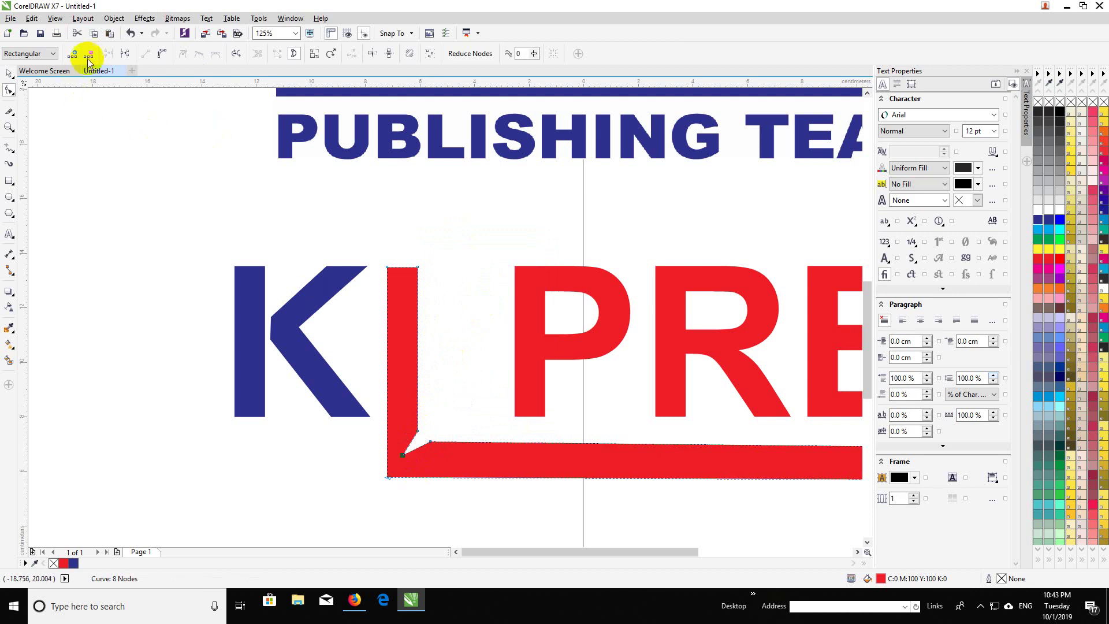
# Step: Convert the bevelled segment at the L's inner corner to a curve and bend it into a smooth rounded corner
pyautogui.scroll(3, 428, 449)
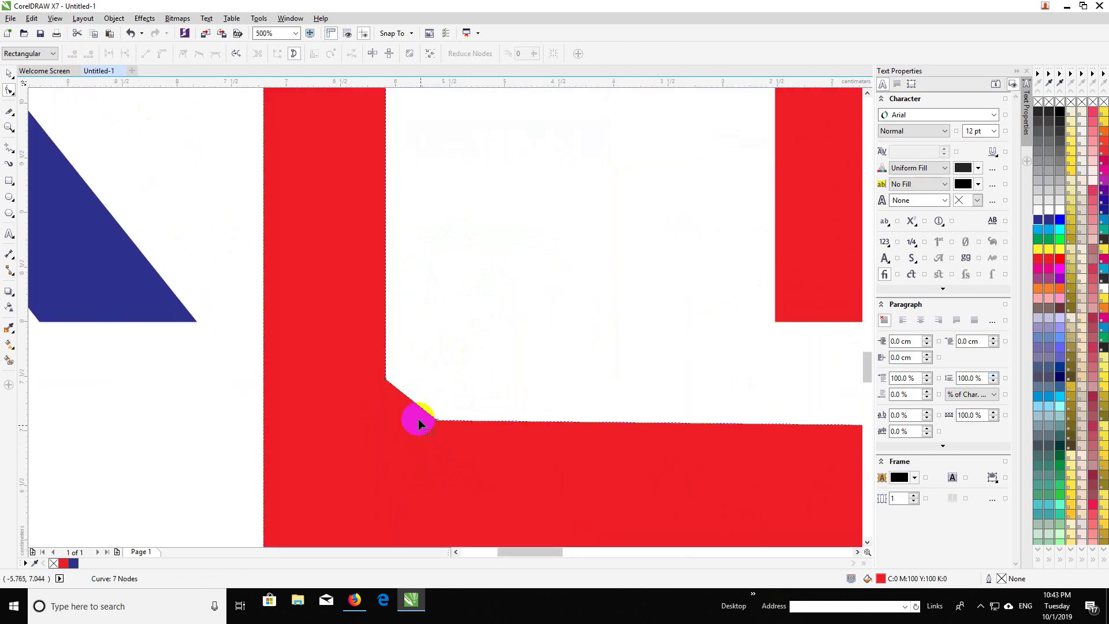
pyautogui.click(410, 401)
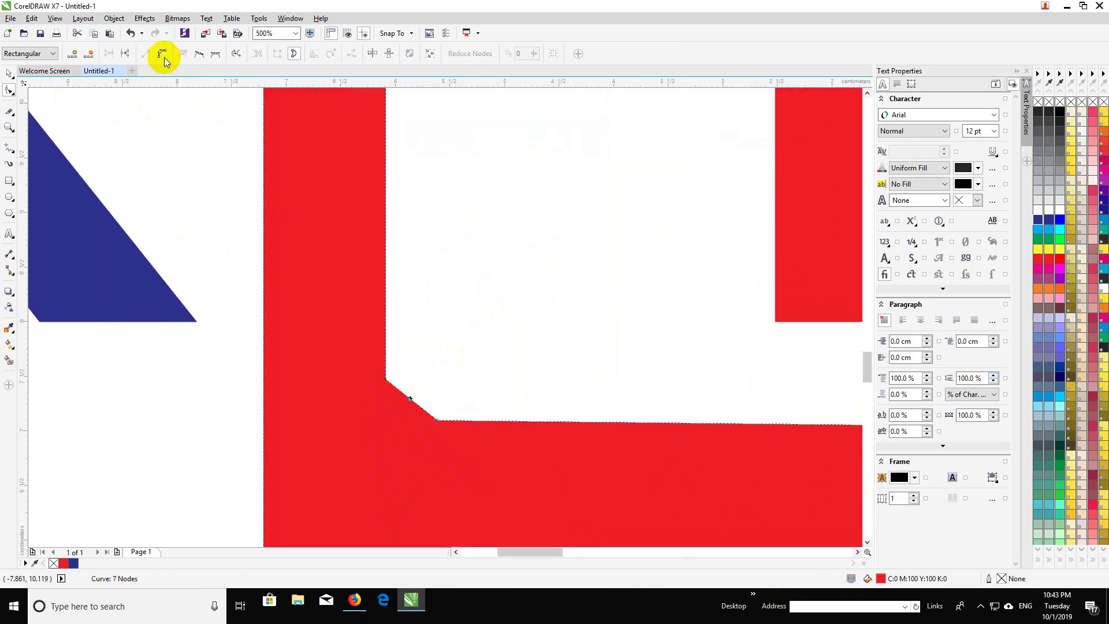
pyautogui.click(162, 54)
pyautogui.moveTo(415, 401)
pyautogui.mouseDown()
pyautogui.moveTo(404, 421)
pyautogui.moveTo(399, 393)
pyautogui.mouseUp()
pyautogui.click(396, 394)
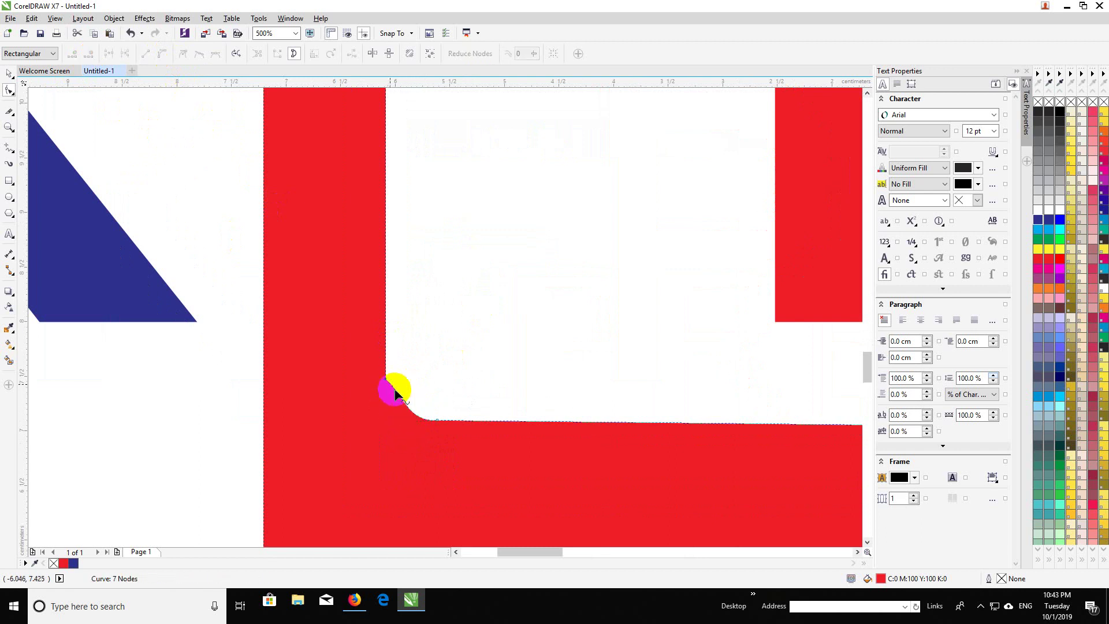
pyautogui.click(406, 396)
pyautogui.moveTo(402, 394); pyautogui.dragTo(396, 428)
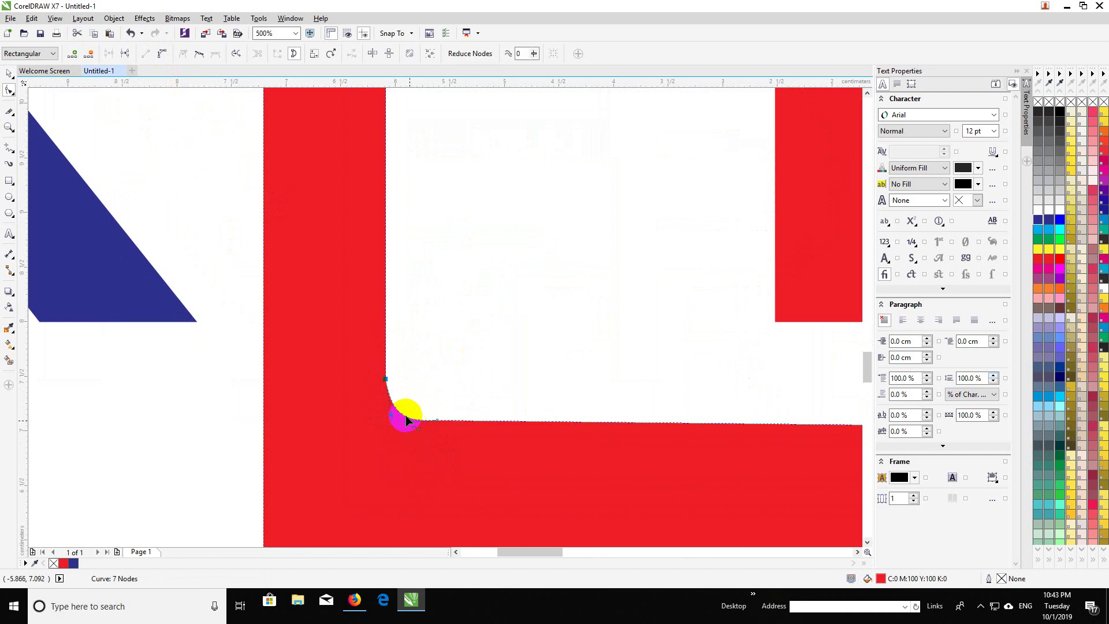
# Step: Add nodes on both sides of the L's outer bottom corner and delete the corner node to bevel it
pyautogui.scroll(-4, 388, 414)
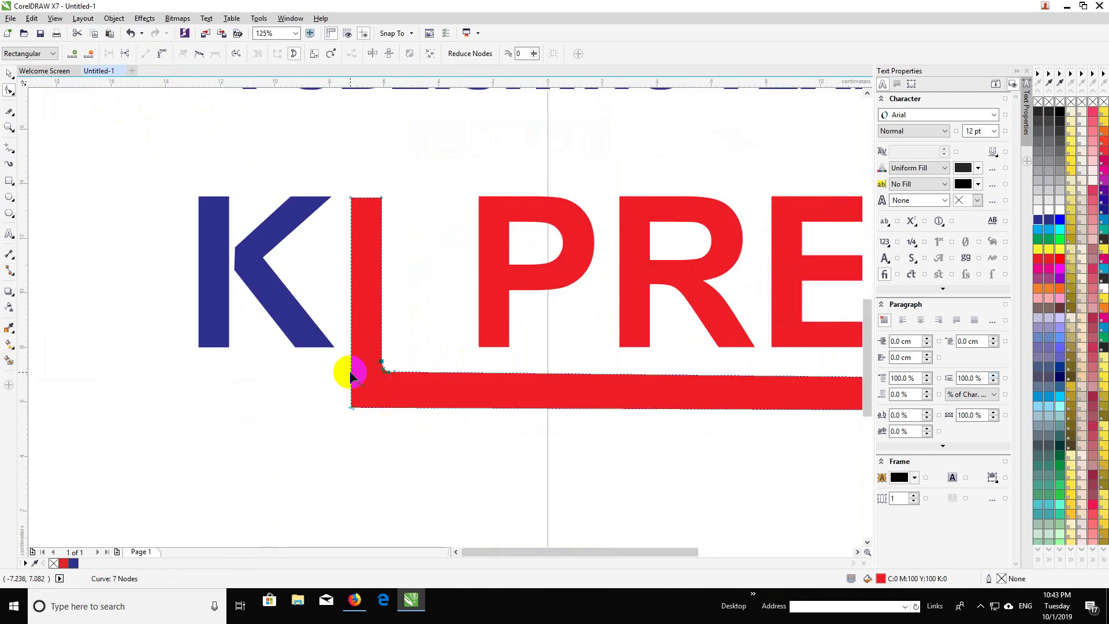
pyautogui.click(352, 377)
pyautogui.click(354, 334)
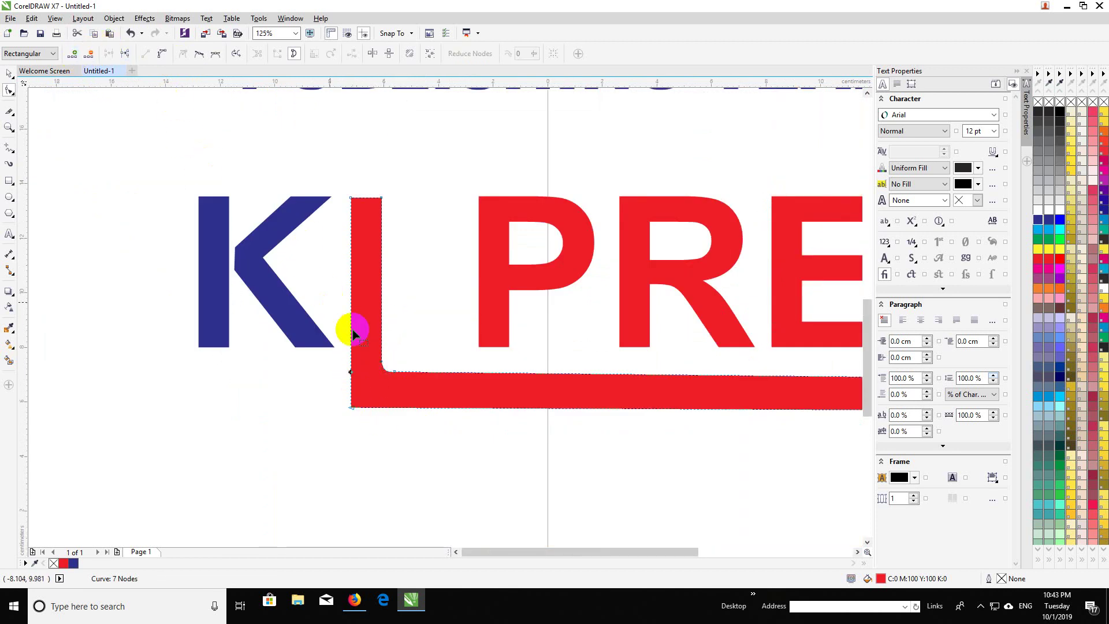
pyautogui.rightClick(350, 375)
pyautogui.click(361, 310)
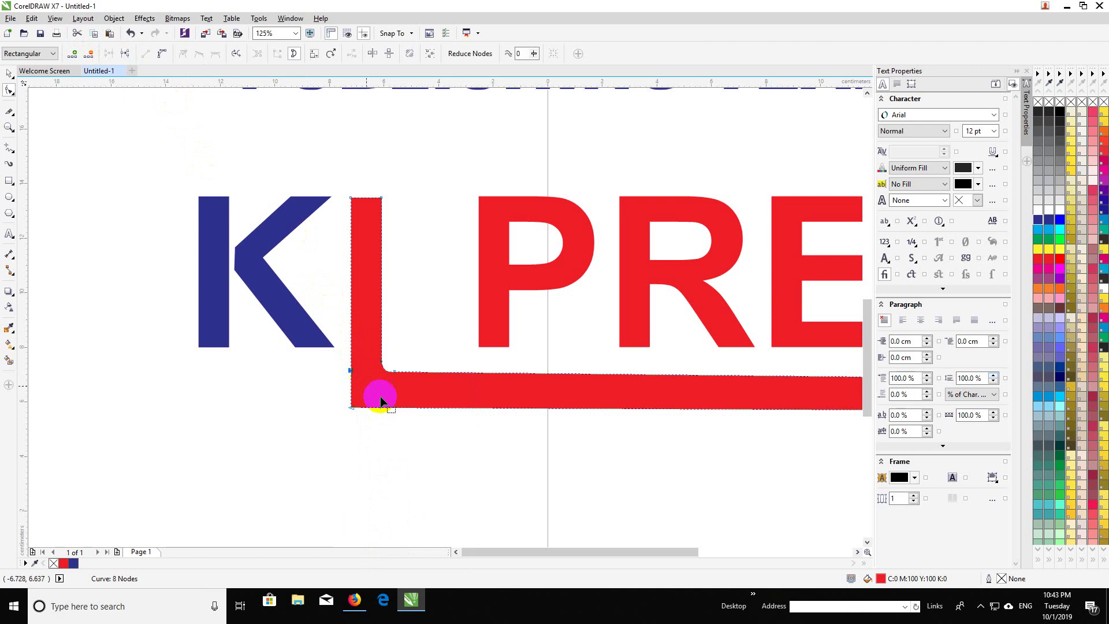
pyautogui.rightClick(396, 407)
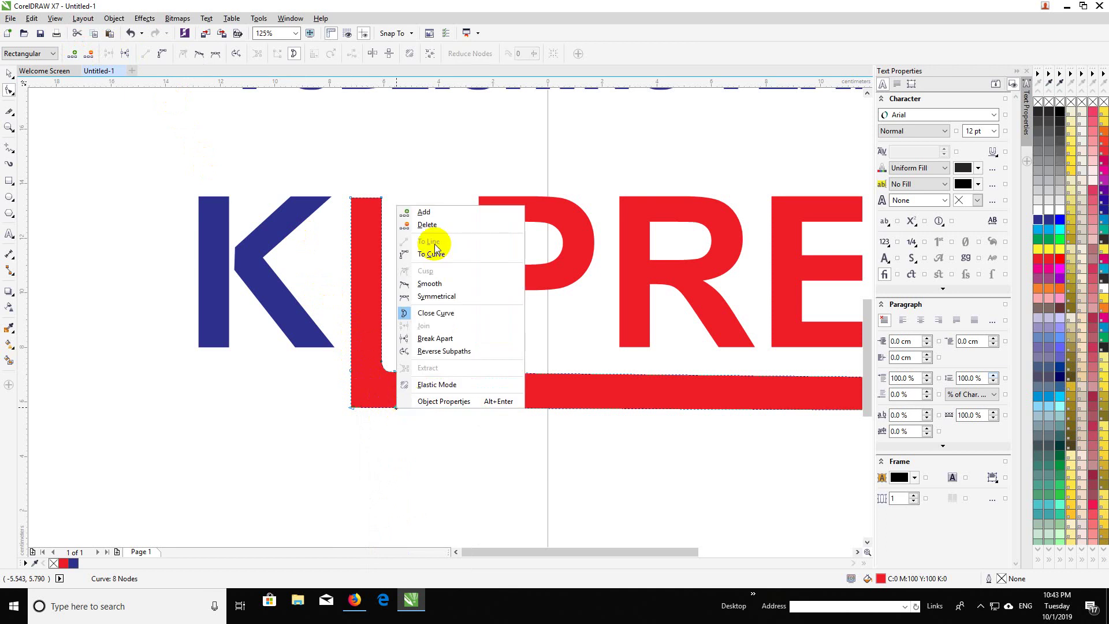
pyautogui.click(426, 214)
pyautogui.click(349, 408)
pyautogui.moveTo(351, 407); pyautogui.dragTo(367, 392)
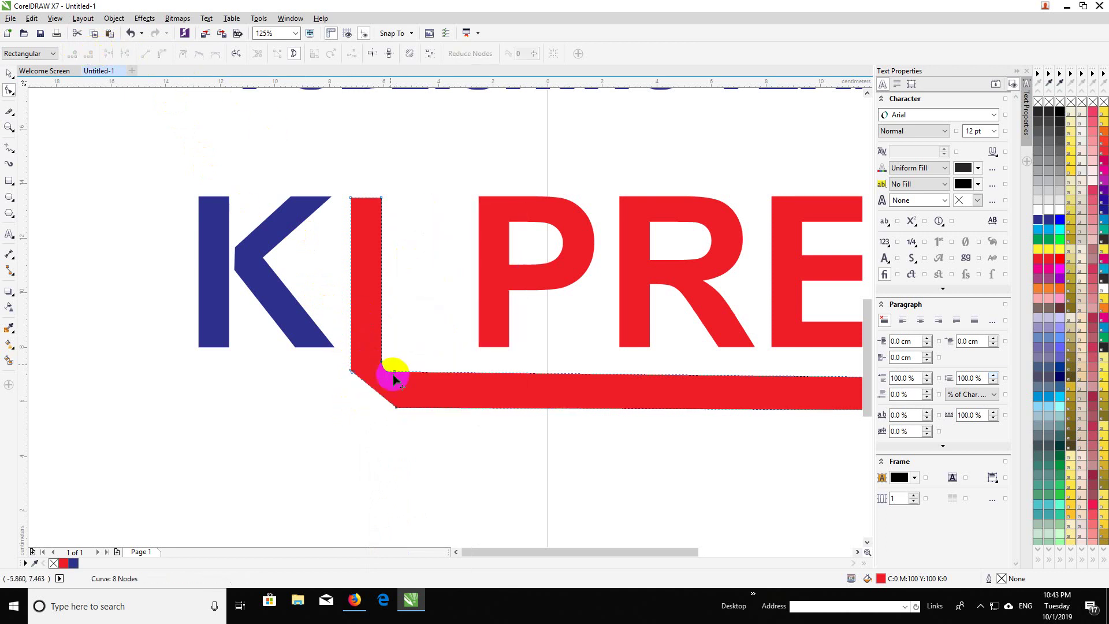
pyautogui.press('Delete')
# Step: Convert the bevelled segment at the L's outer corner to a curve and bow it outward into a rounded corner
pyautogui.click(382, 396)
pyautogui.rightClick(375, 395)
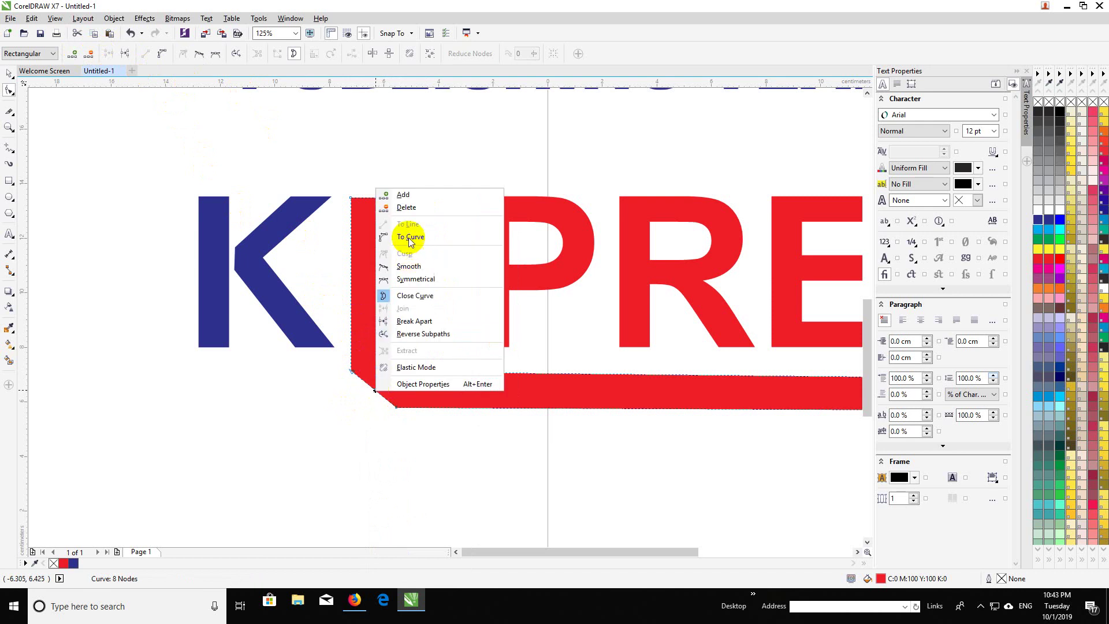
pyautogui.click(370, 400)
pyautogui.moveTo(370, 387); pyautogui.dragTo(375, 410)
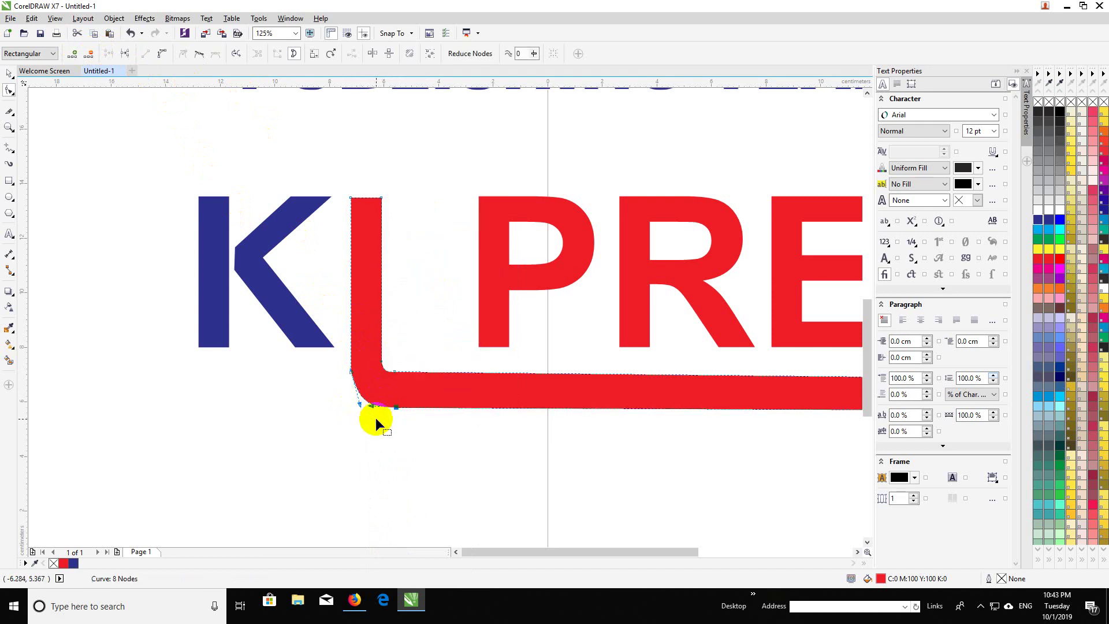
pyautogui.click(376, 370)
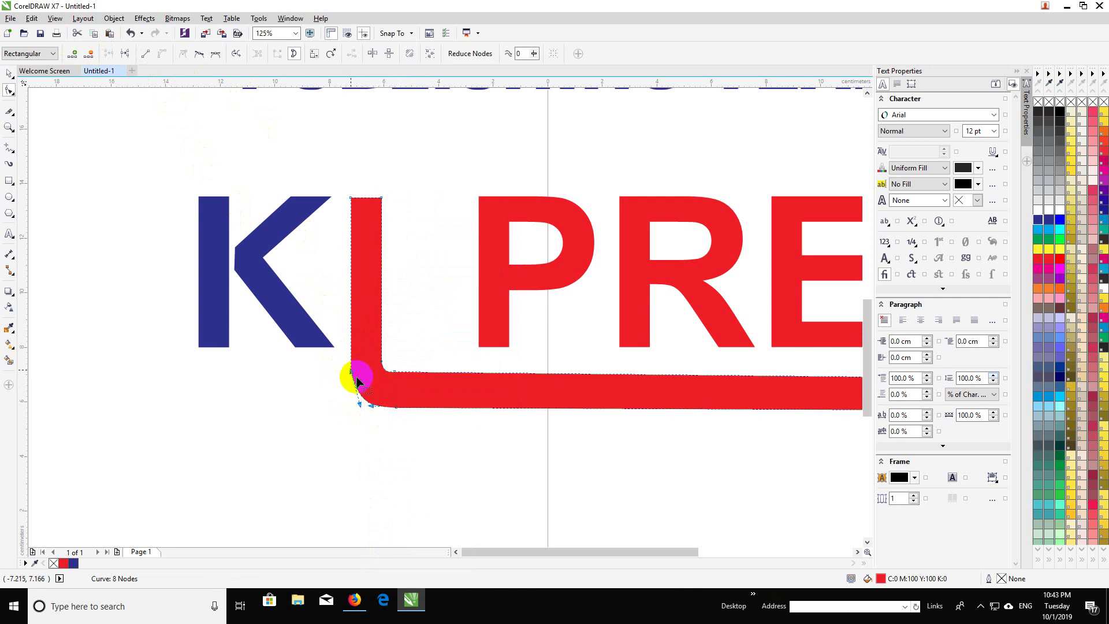
pyautogui.click(394, 372)
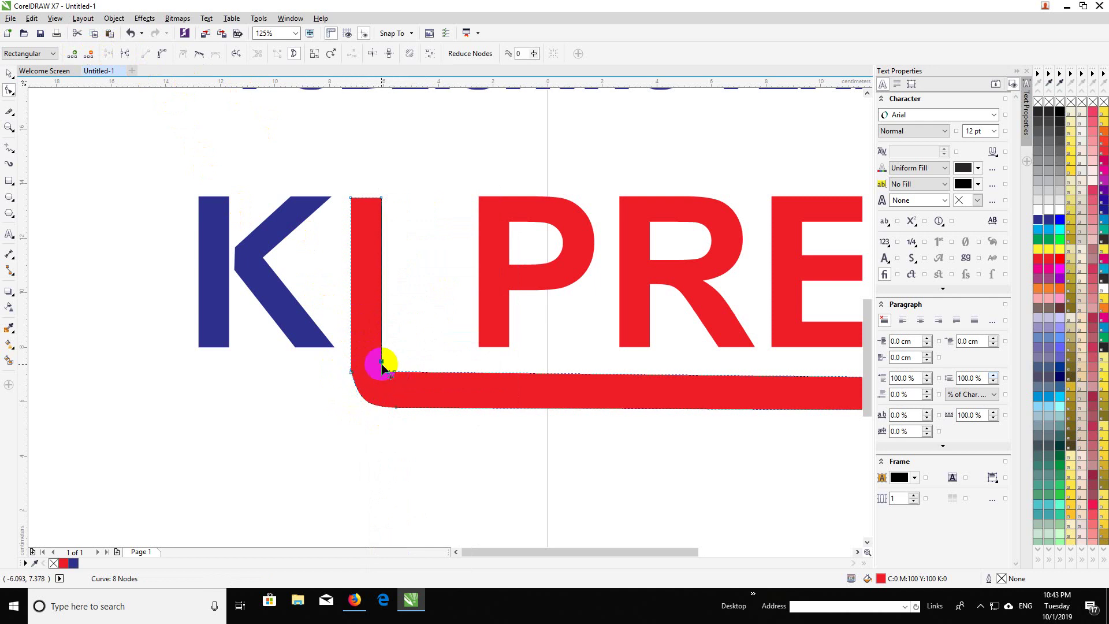
pyautogui.click(355, 391)
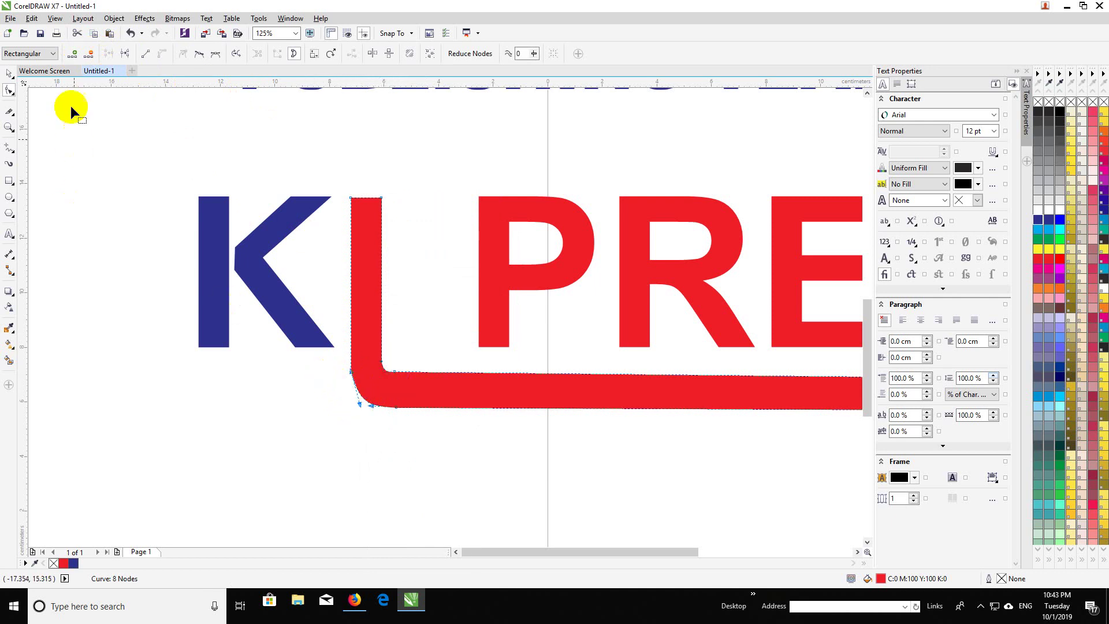
# Step: Shift the five PRESS letters together about 2.6 cm horizontally toward the L's stem
pyautogui.click(9, 74)
pyautogui.scroll(-4, 166, 204)
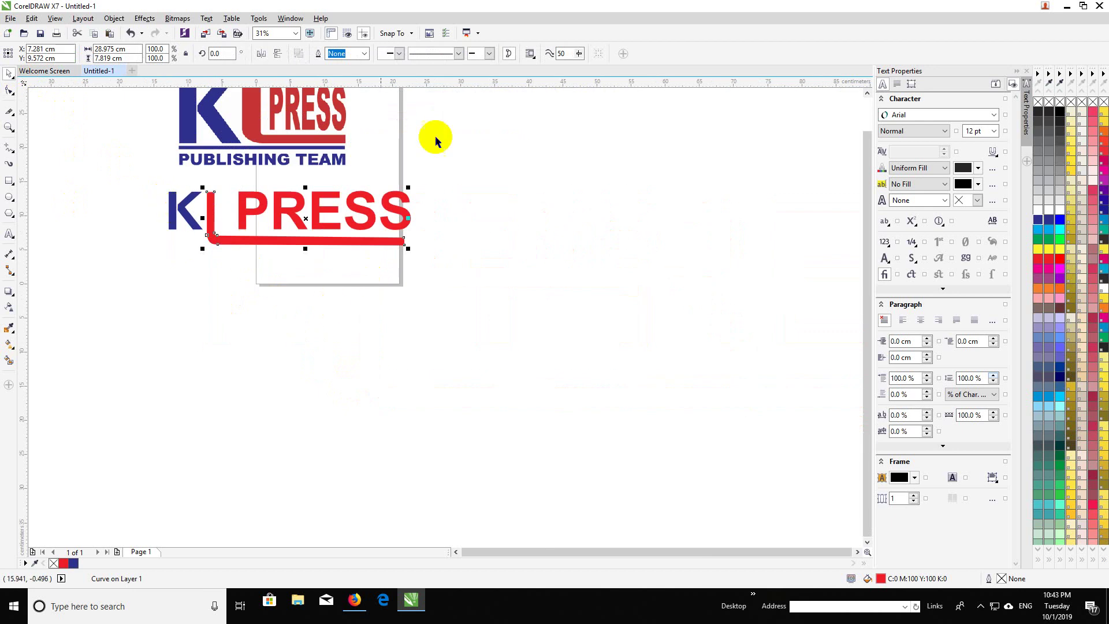
pyautogui.click(264, 191)
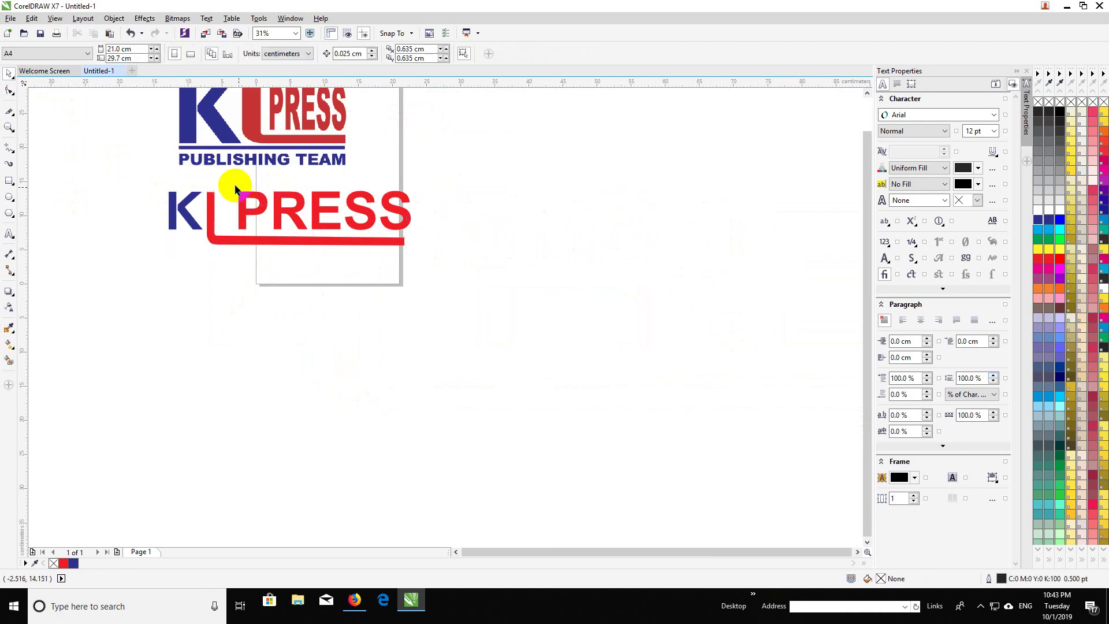
pyautogui.moveTo(231, 186); pyautogui.dragTo(421, 239)
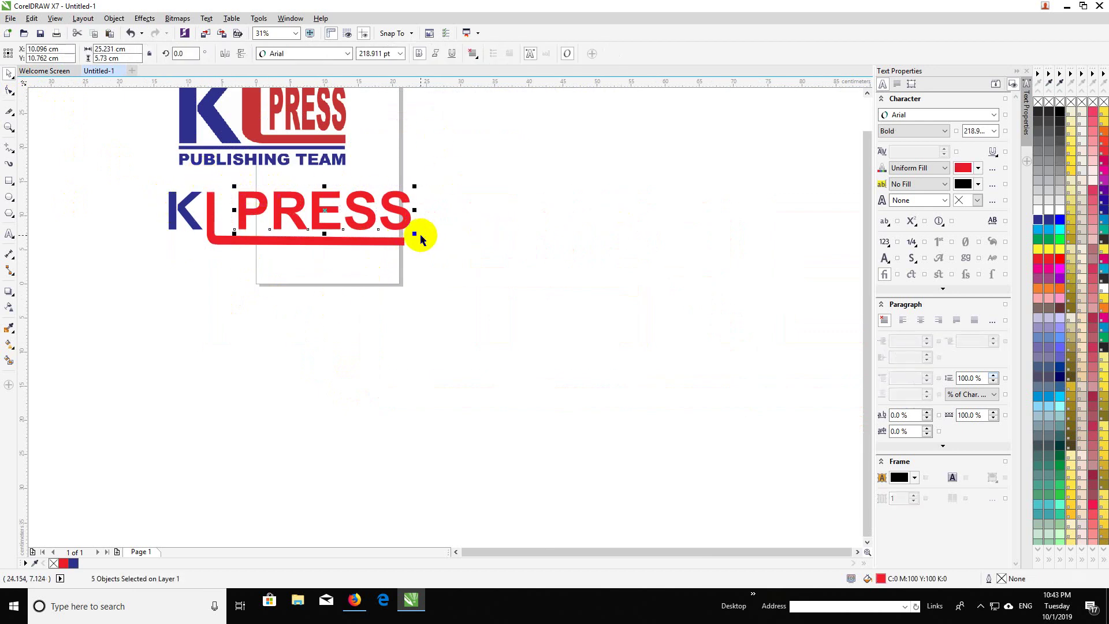
pyautogui.press('Left')
pyautogui.press('Left')
pyautogui.press('Left')
pyautogui.press('Left')
pyautogui.press('Left')
pyautogui.press('Left')
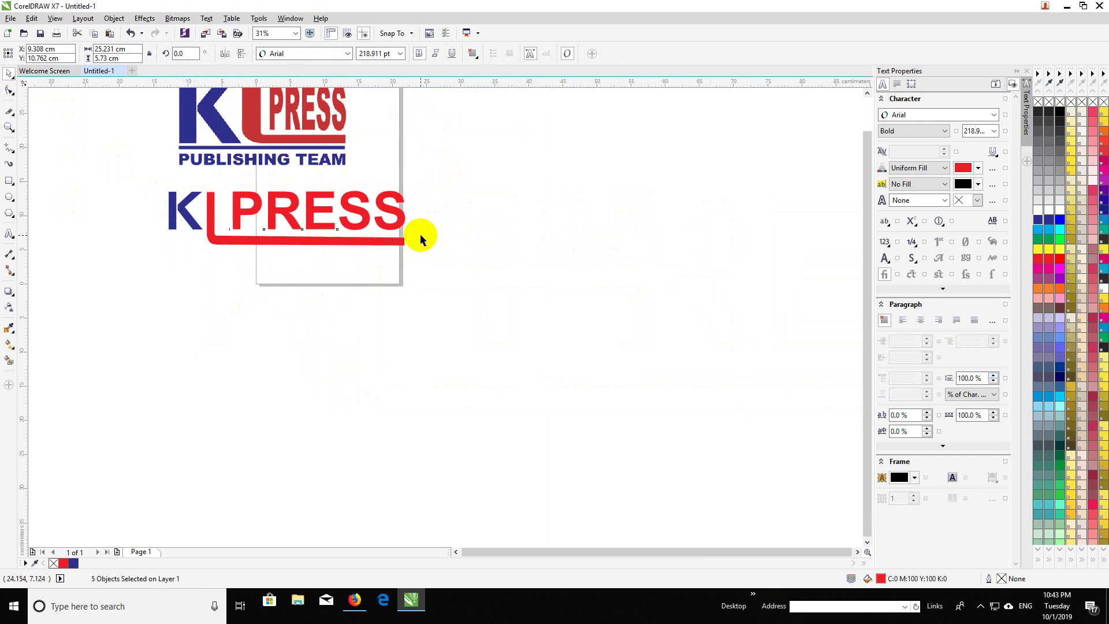
pyautogui.press('Left')
pyautogui.press('Left')
pyautogui.press('Left')
pyautogui.press('Left')
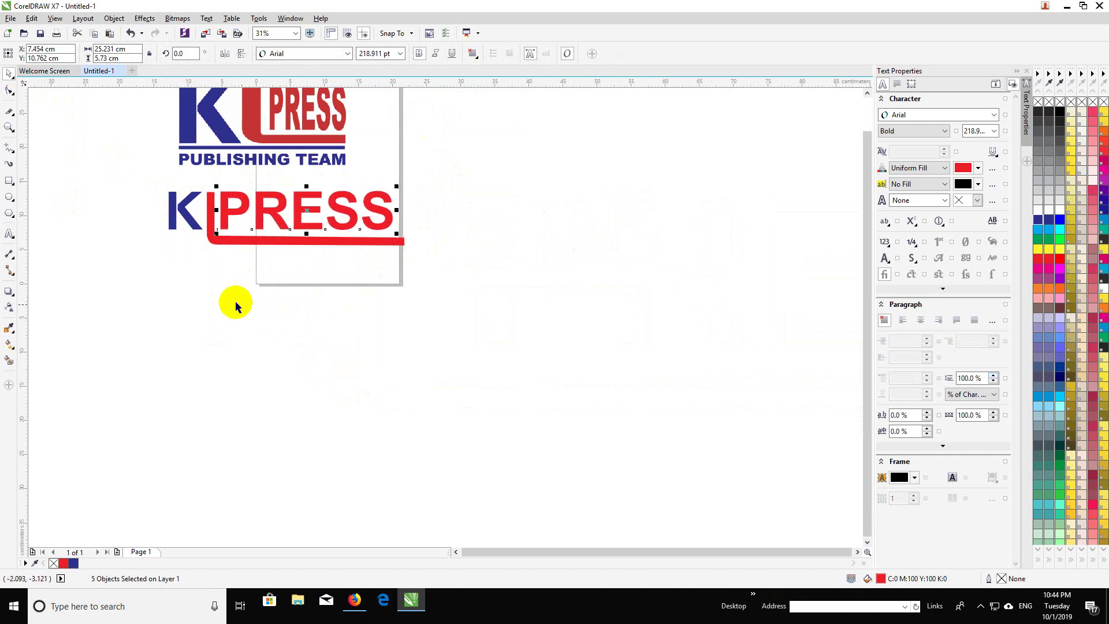
# Step: Widen the L's stem by moving the top and bottom nodes of its inner edge horizontally toward the P
pyautogui.click(212, 210)
pyautogui.scroll(2, 213, 205)
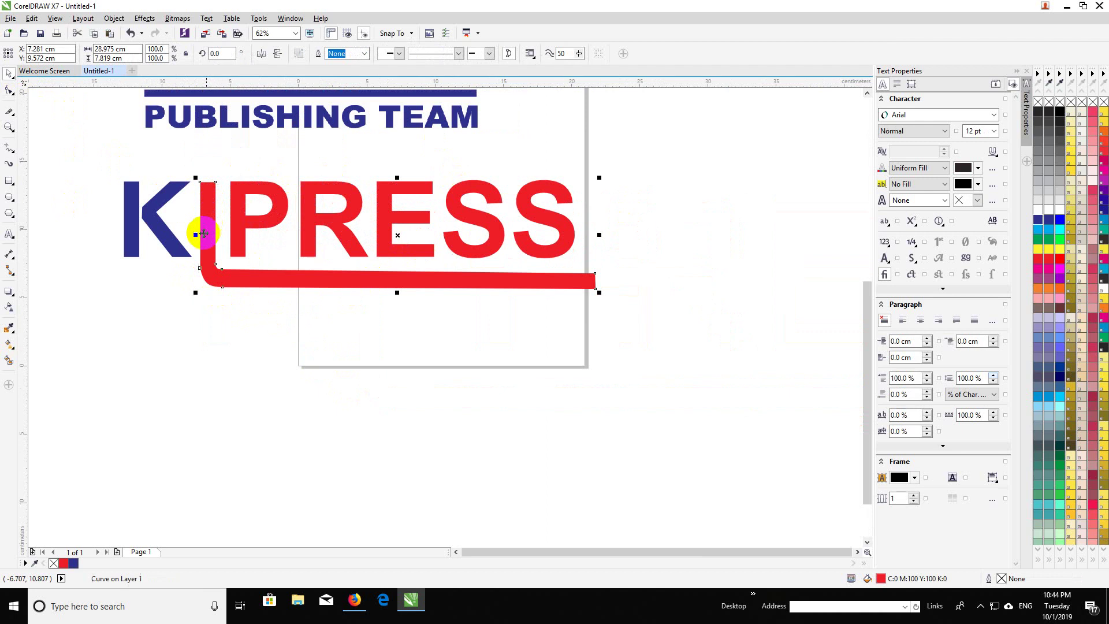
pyautogui.scroll(2, 204, 234)
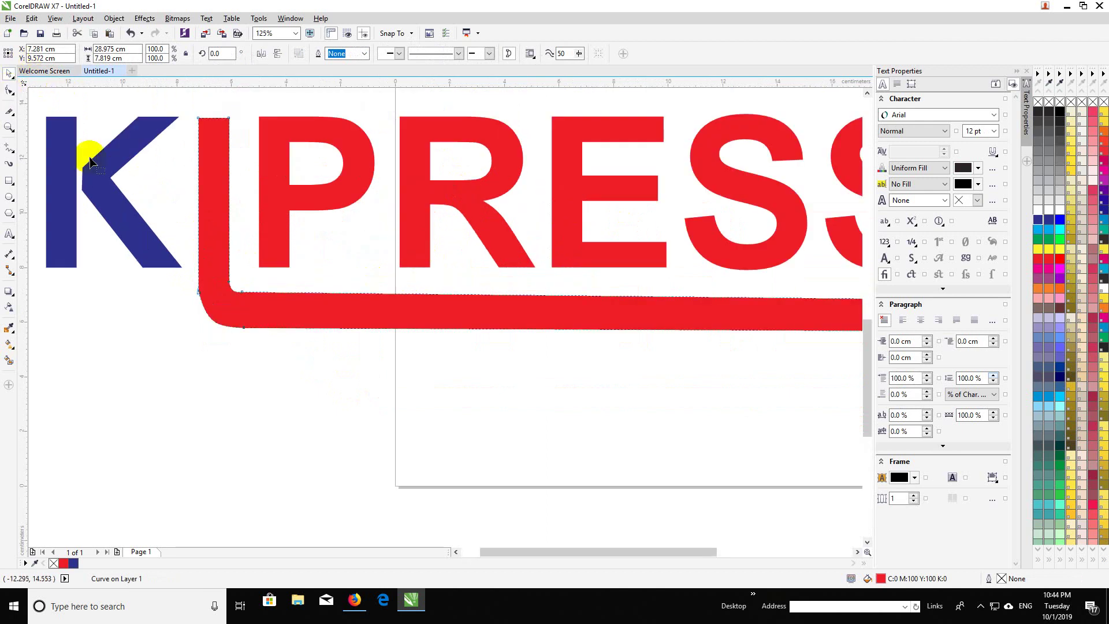
pyautogui.press('F10')
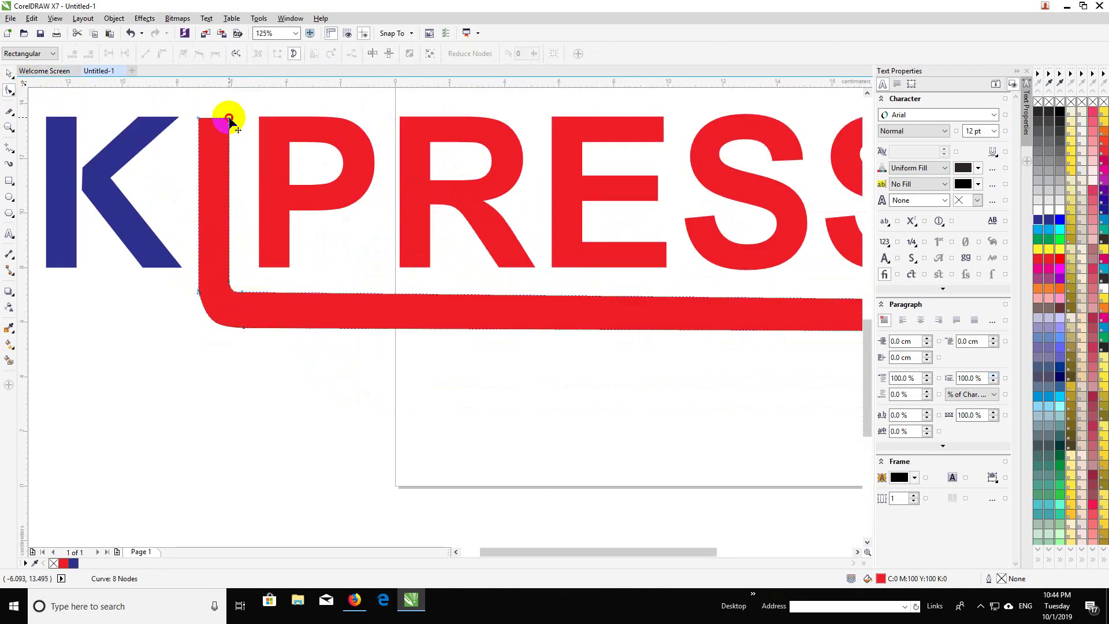
pyautogui.moveTo(229, 119); pyautogui.dragTo(243, 118)
pyautogui.click(237, 287)
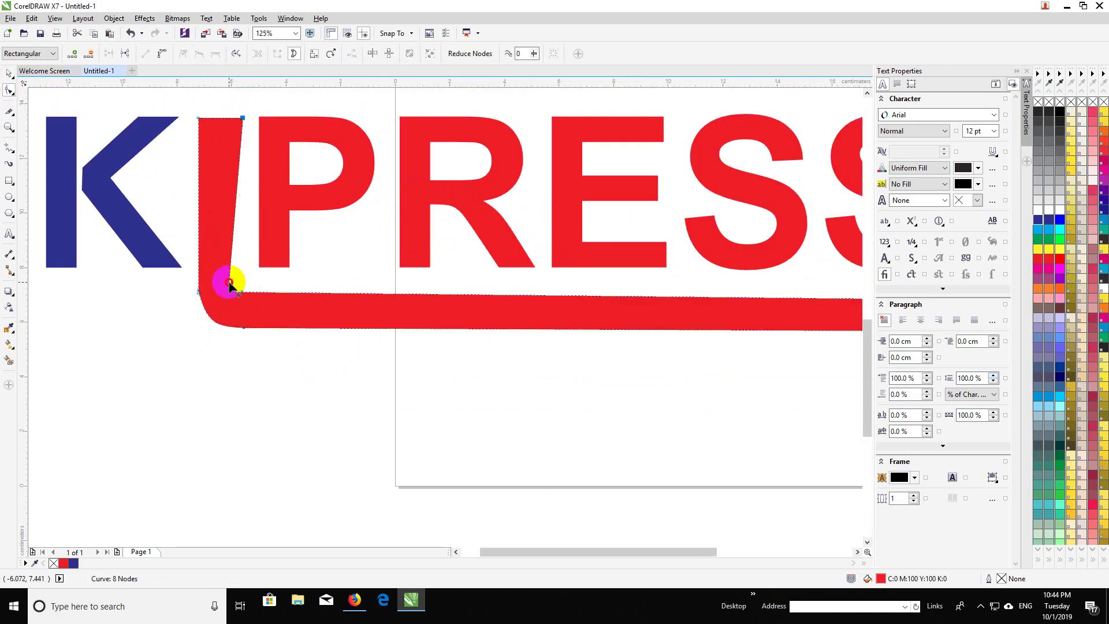
pyautogui.moveTo(229, 284); pyautogui.dragTo(263, 286)
pyautogui.scroll(2, 245, 294)
pyautogui.scroll(-2, 263, 285)
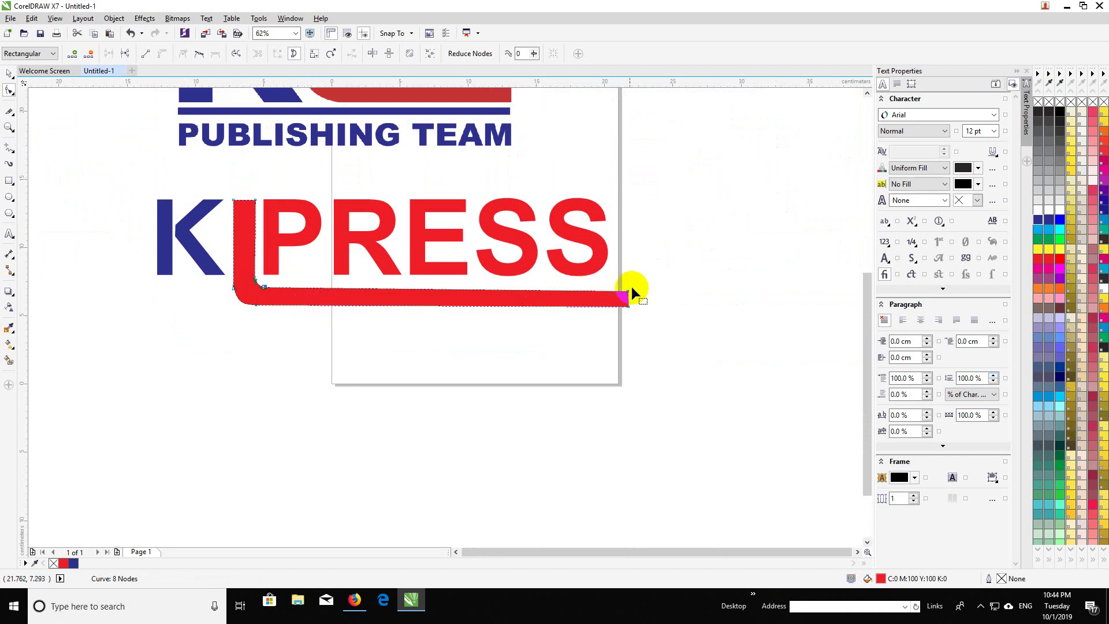
pyautogui.click(11, 81)
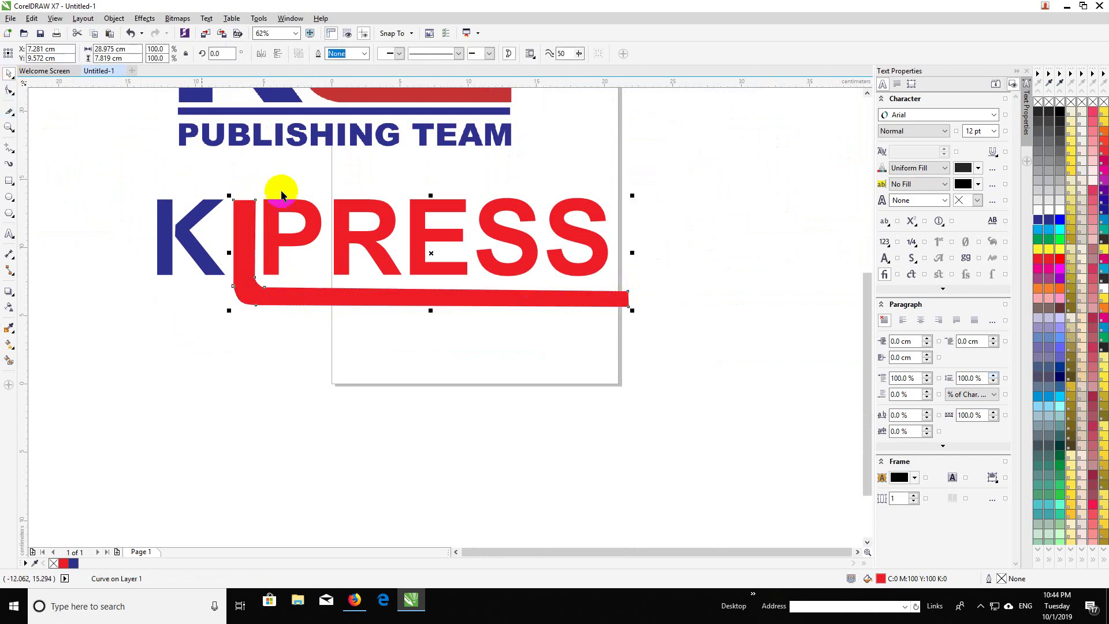
pyautogui.click(318, 117)
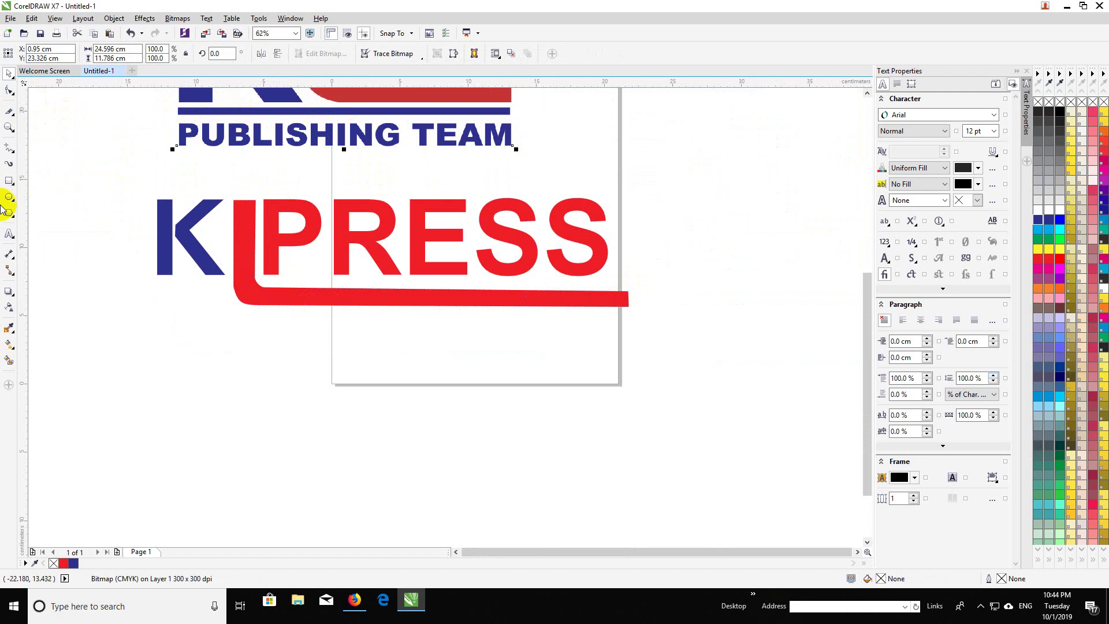
# Step: Draw a nearly horizontal two-point line about 19 cm long below the lettering and set its outline width to 10 pt
pyautogui.click(16, 155)
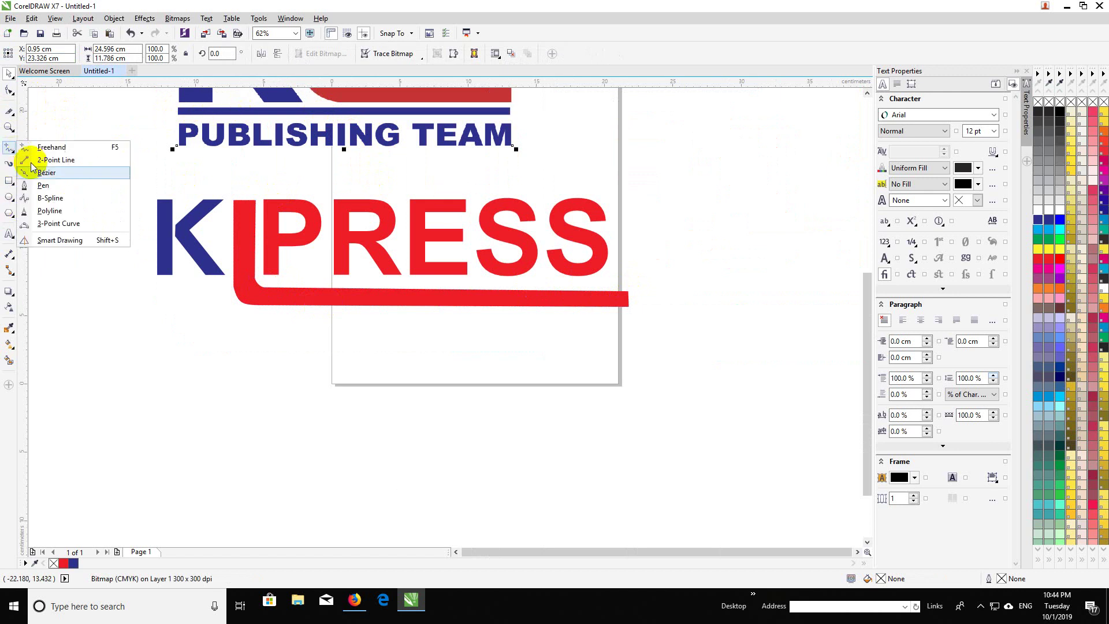
pyautogui.click(43, 157)
pyautogui.moveTo(277, 428); pyautogui.dragTo(539, 429)
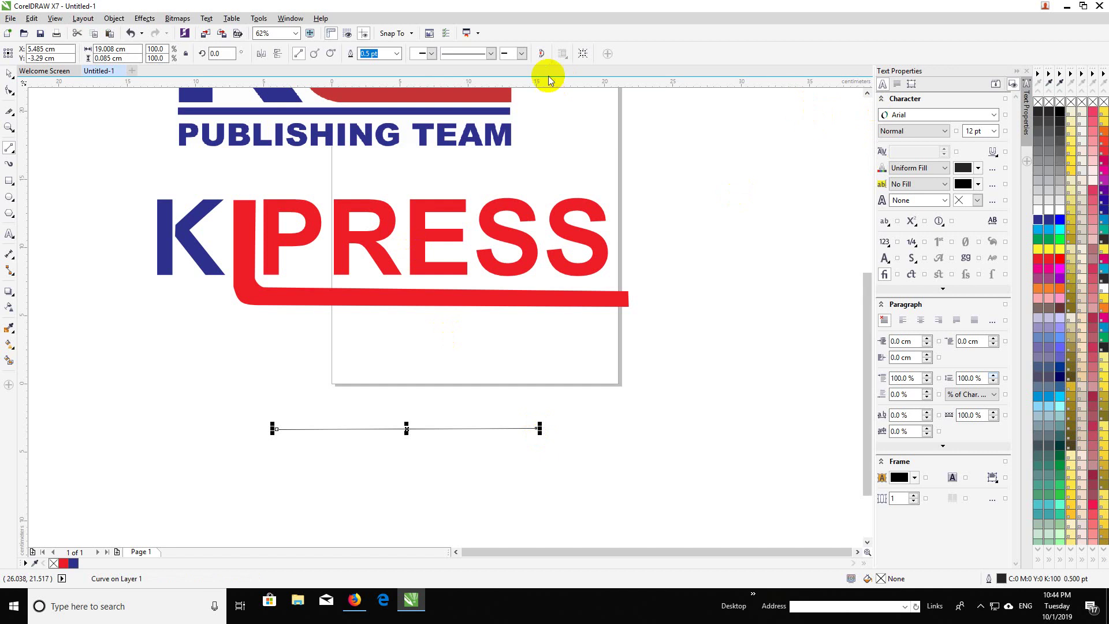
pyautogui.click(397, 54)
pyautogui.click(380, 151)
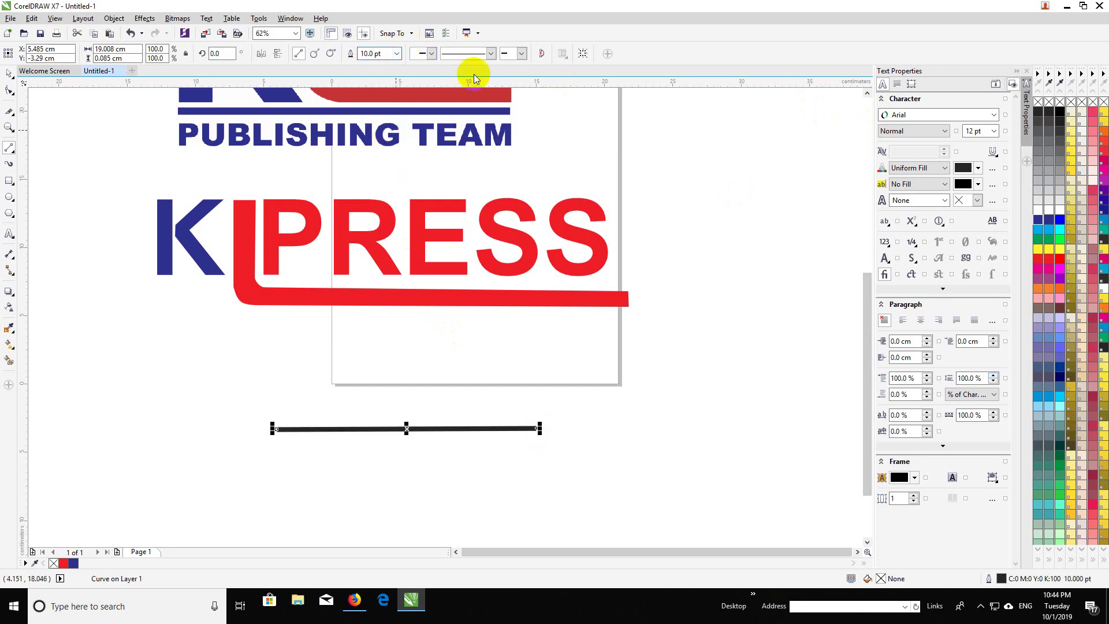
pyautogui.click(508, 50)
pyautogui.click(485, 69)
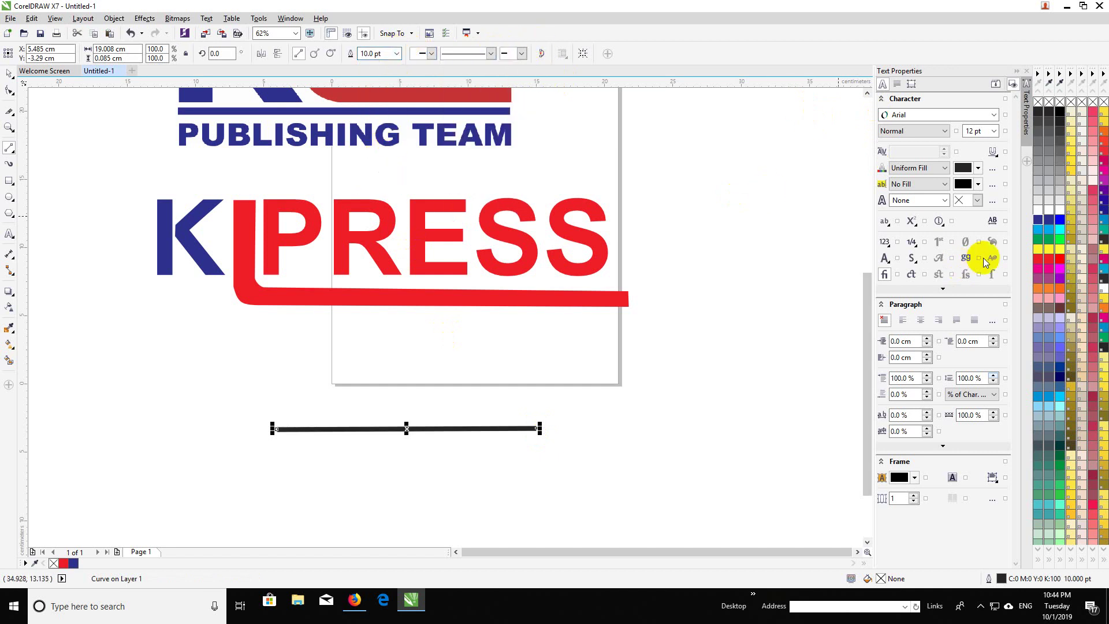
# Step: Colour the line's outline blue (C100 M100), and change it to PANTONE Rubine Red C
pyautogui.rightClick(1038, 219)
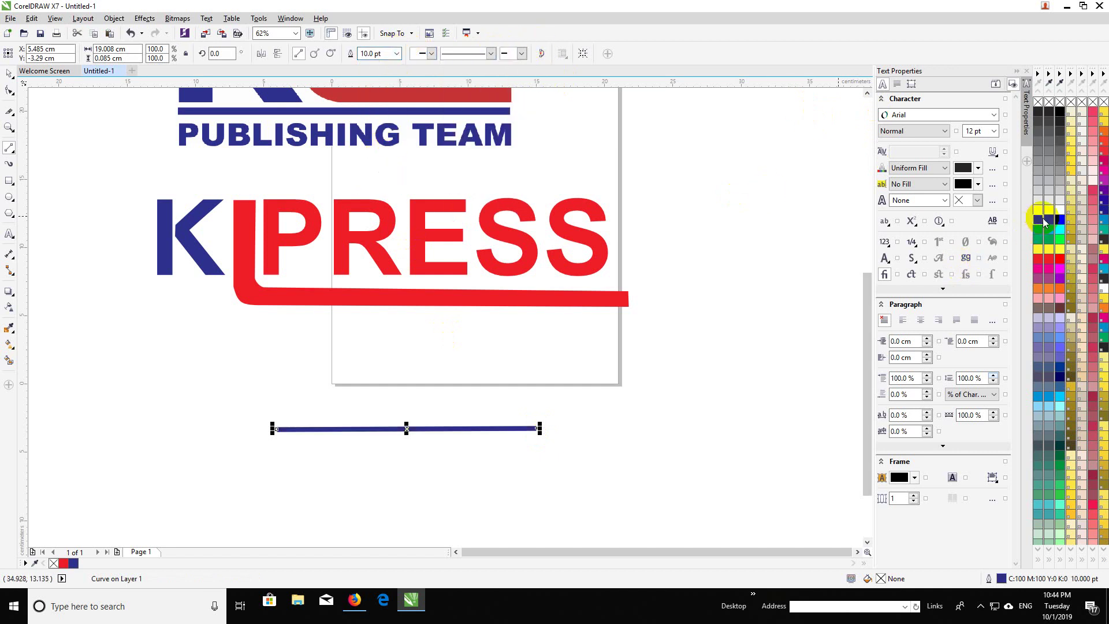
pyautogui.click(9, 73)
pyautogui.rightClick(1089, 192)
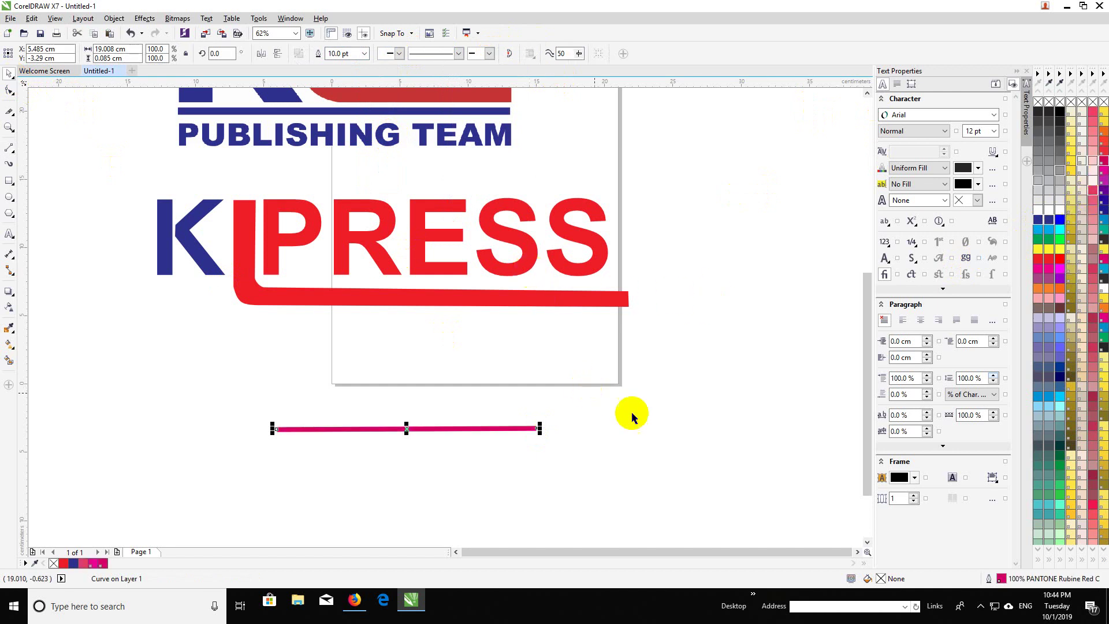
pyautogui.click(981, 605)
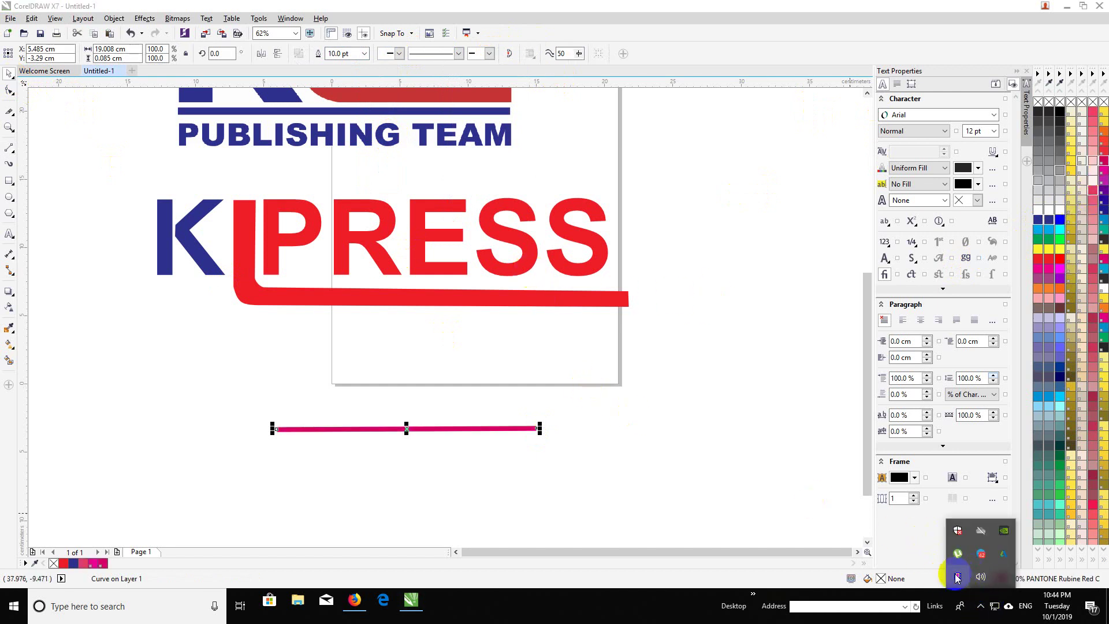